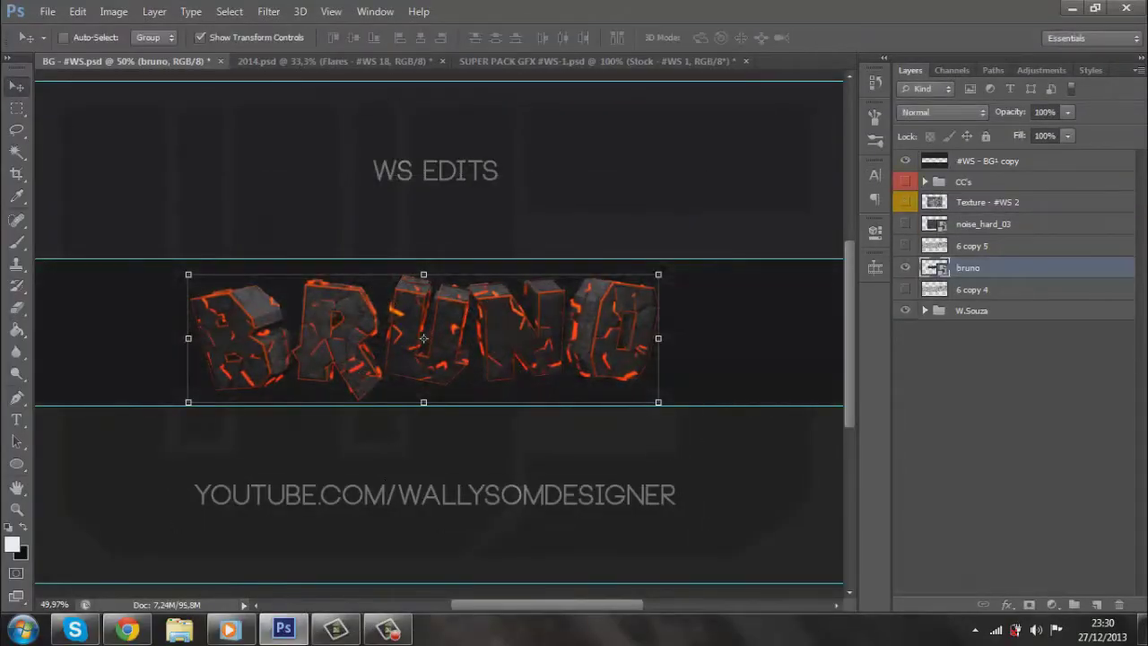
- Duplicate the bruno text layer and give the copy Glowing Edges outlines
key("ctrl+j")
left_click(269, 11)
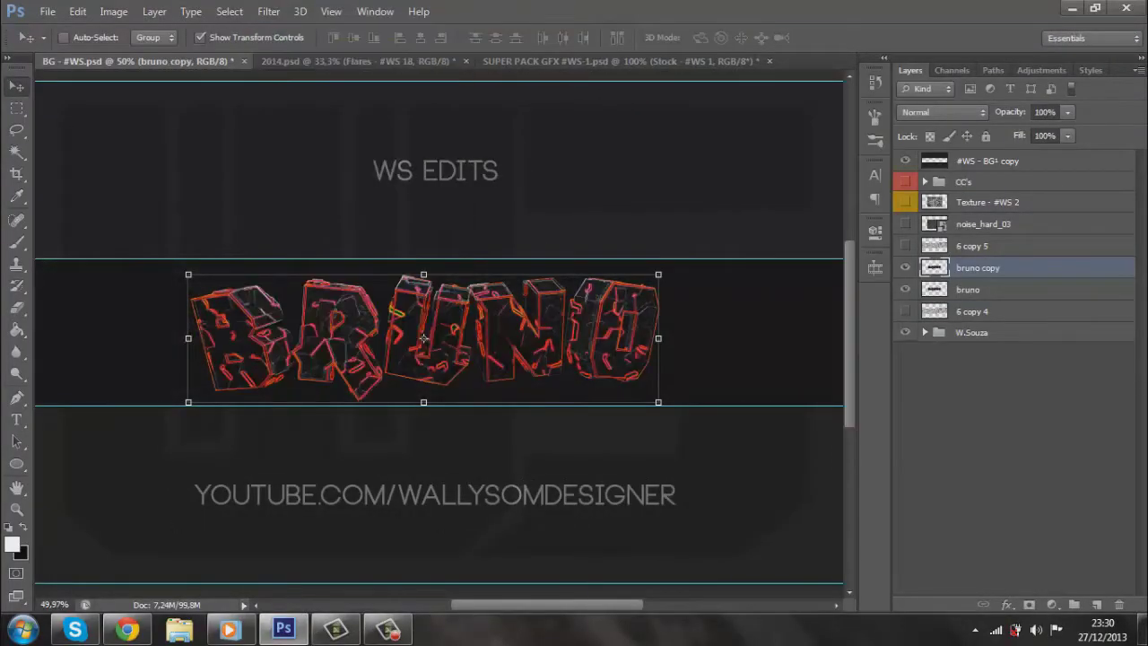
- Duplicate the text again, apply Oil Paint, and merge the glowing copy into it
key("ctrl+j")
left_click(269, 11)
left_click(296, 141)
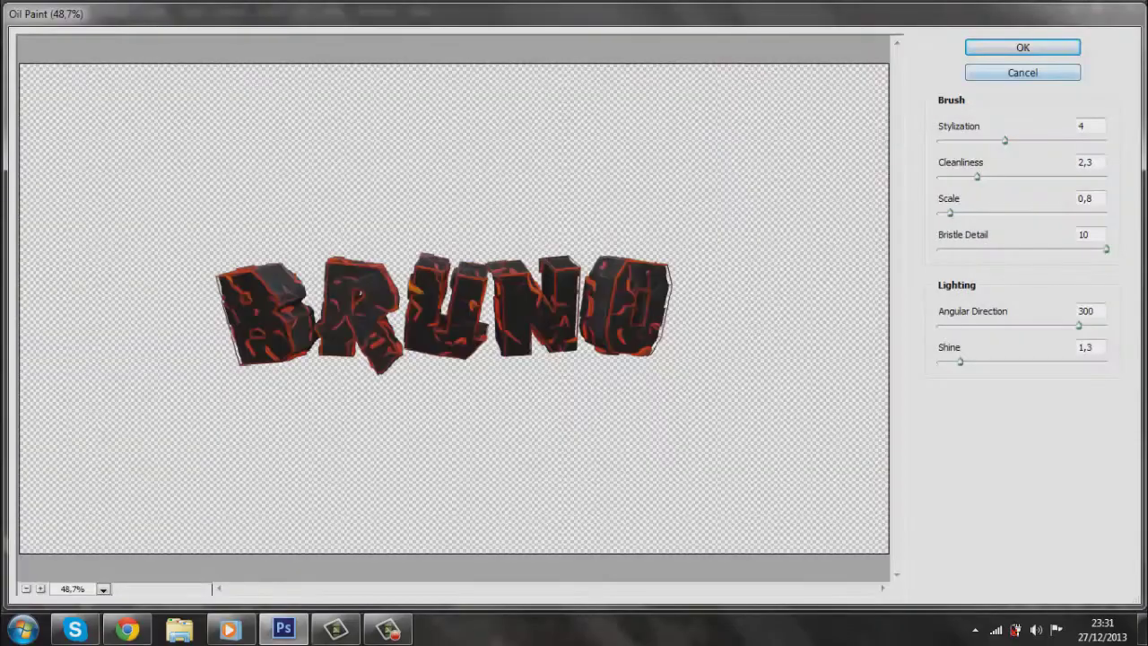
key("Return")
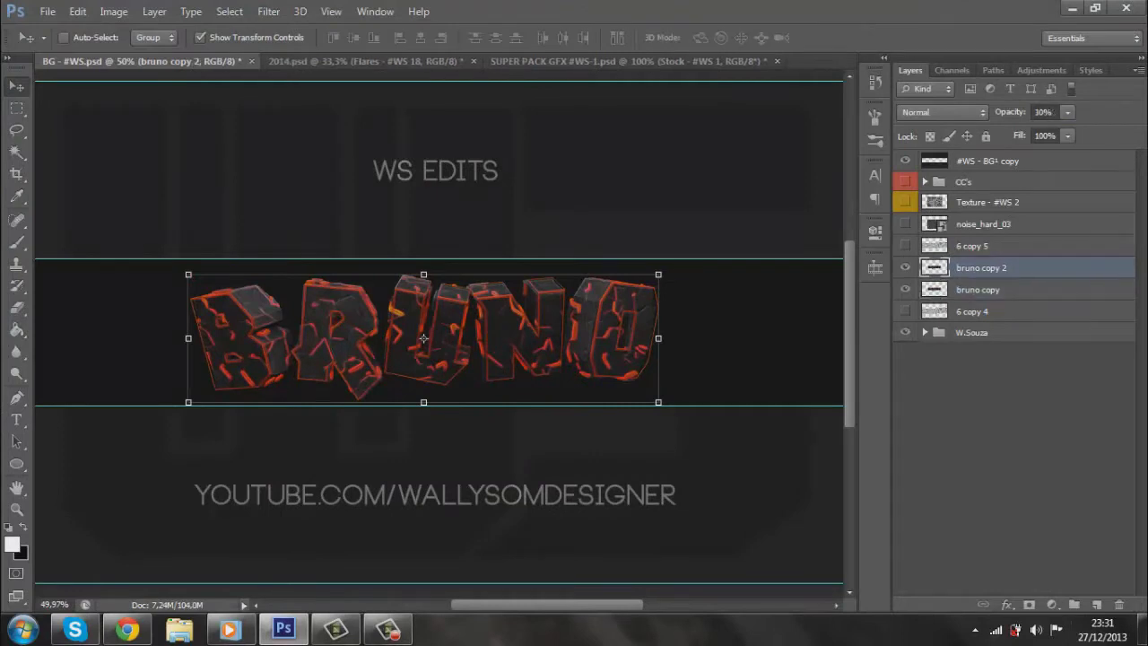
key("ctrl+e")
- Paint soft white highlights over the R and N on a new layer at 18% opacity
key("ctrl+shift+alt+n")
left_click_drag(300, 300, 364, 381)
left_click_drag(484, 287, 556, 367)
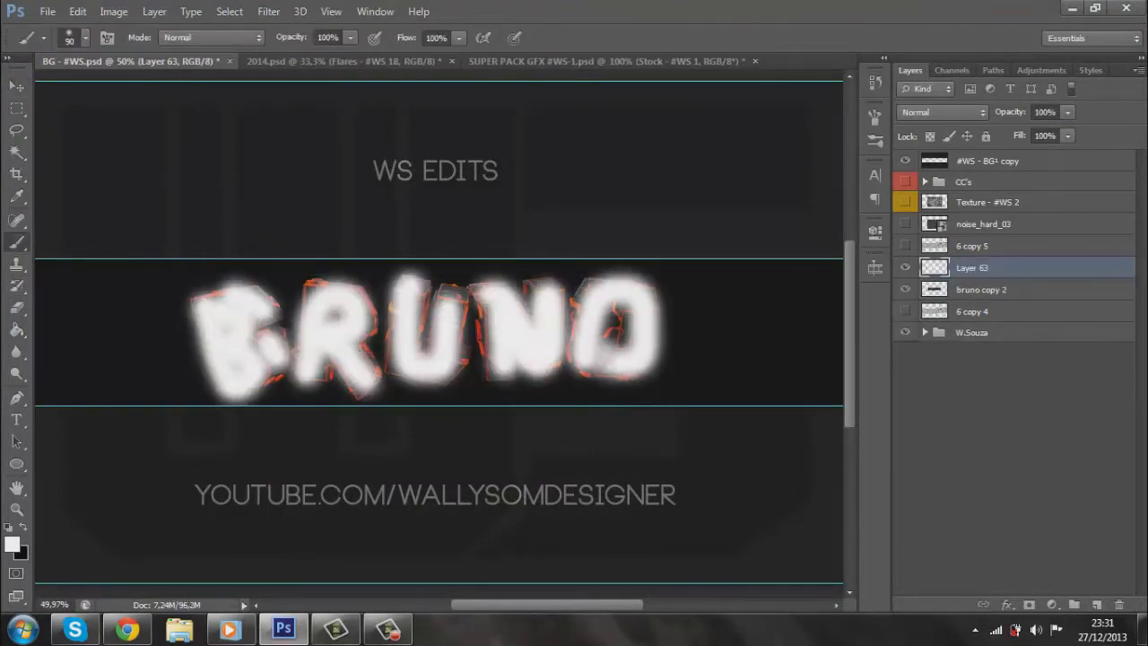
key("v")
key("1")
key("6")
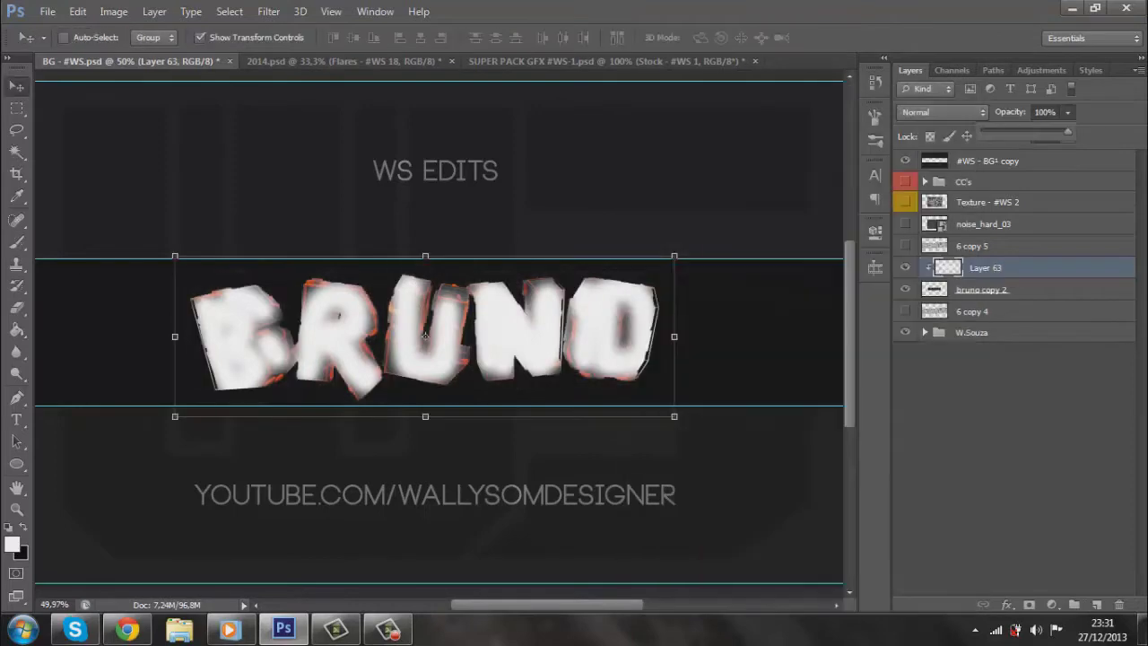
key("1")
key("8")
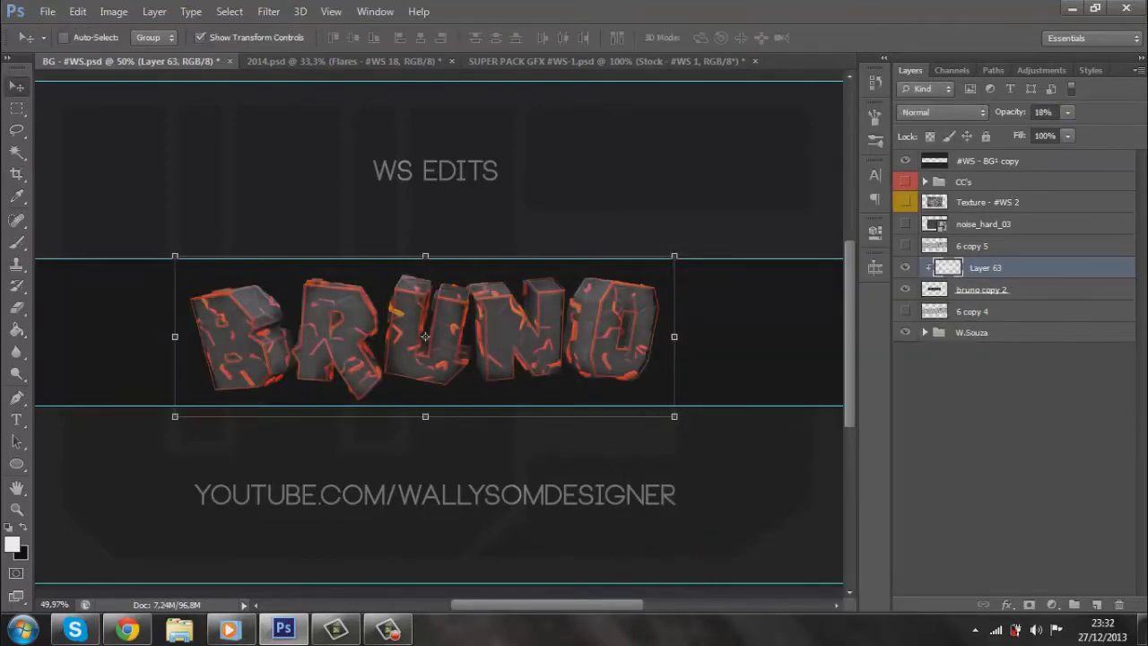
- Clip the Texture and noise_hard_03 layers to the text
key("alt+bracketright")
right_click(987, 202)
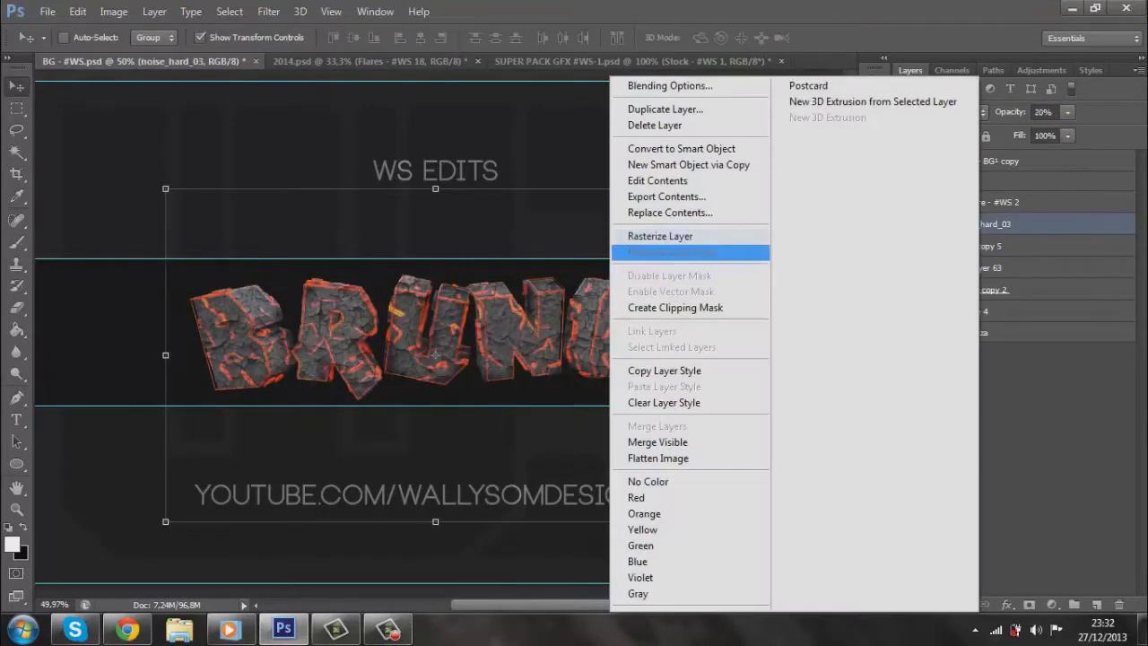
left_click(682, 263)
left_click(972, 311)
- Duplicate bruno copy 2 as bruno copy 3 beneath it, enlarged to about 121%
key("alt+bracketright")
key("alt+bracketright")
key("alt+bracketright")
key("alt+bracketright")
key("alt+bracketright")
key("alt+bracketleft")
key("alt+bracketleft")
key("alt+bracketleft")
key("alt+bracketleft")
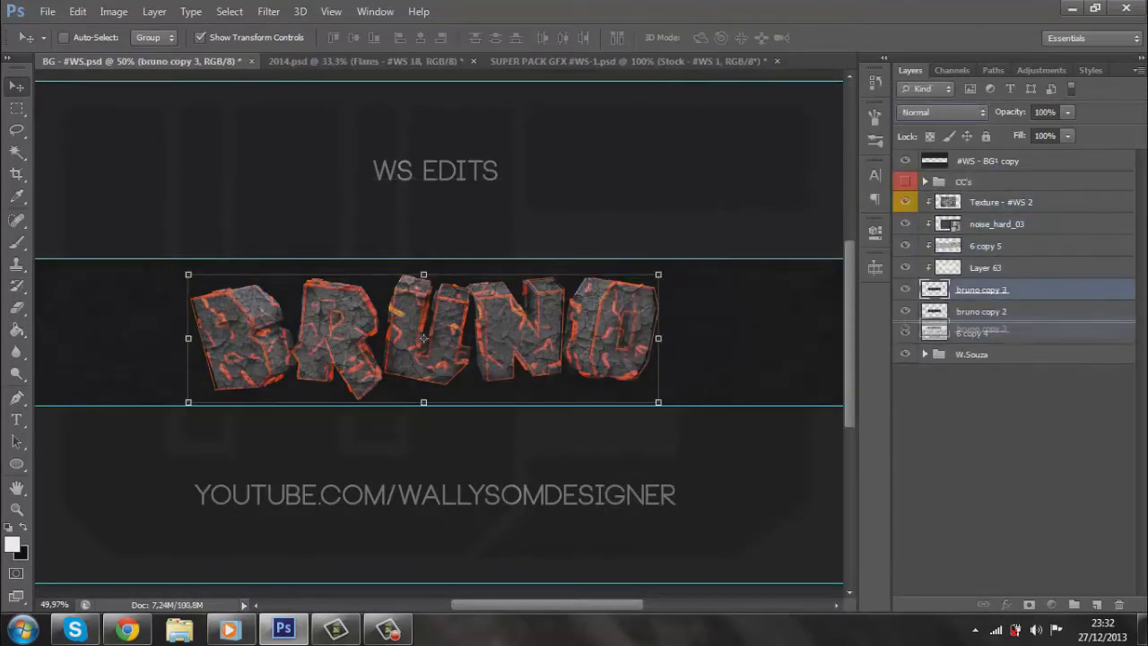
left_click_drag(982, 321, 982, 314)
key("ctrl+t")
left_click_drag(699, 404, 723, 417)
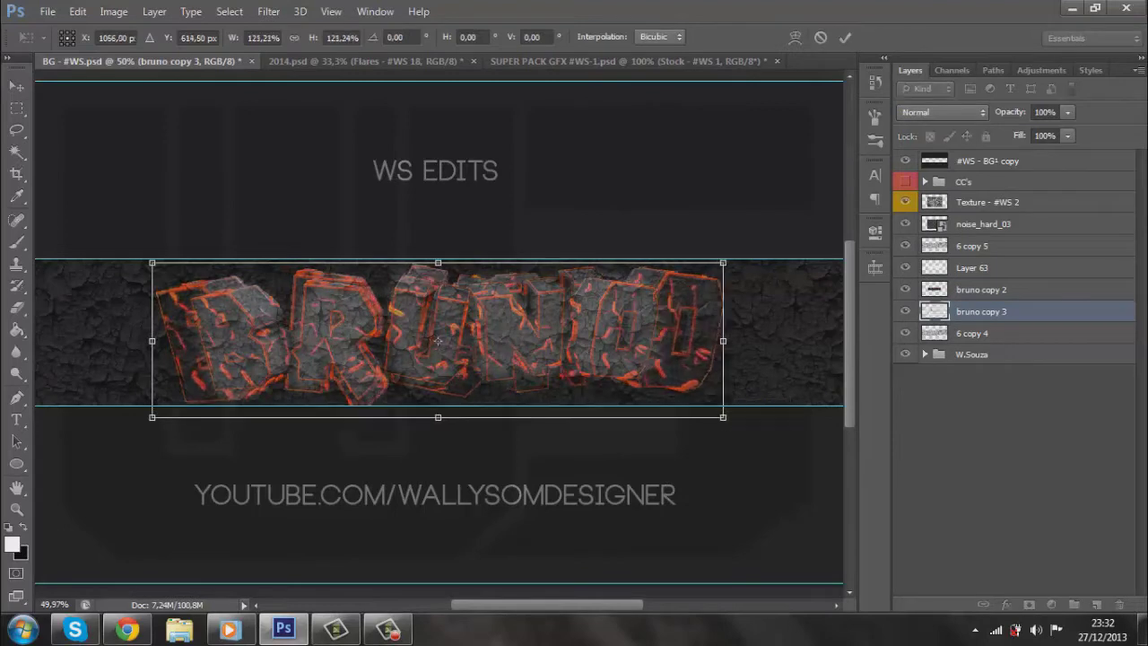
key("Return")
- Clip Layer 63, 6 copy 5 and the Texture layer to bruno copy 2
key("alt+bracketright")
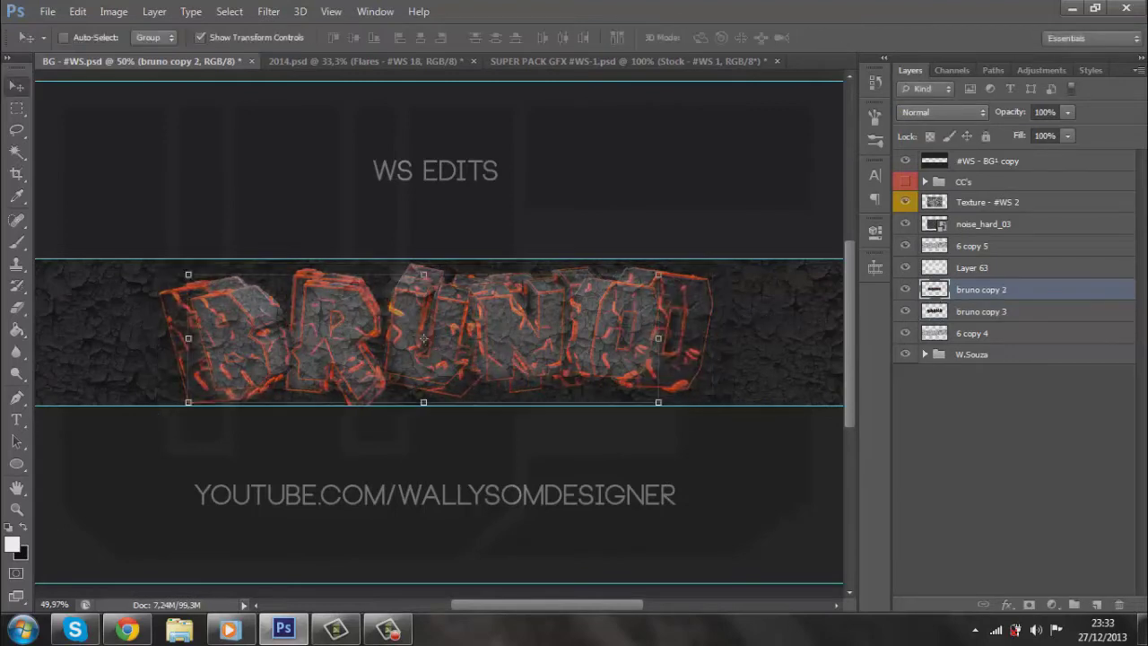
right_click(975, 267)
left_click(718, 264)
right_click(975, 246)
left_click(718, 242)
right_click(976, 223)
left_click(717, 225)
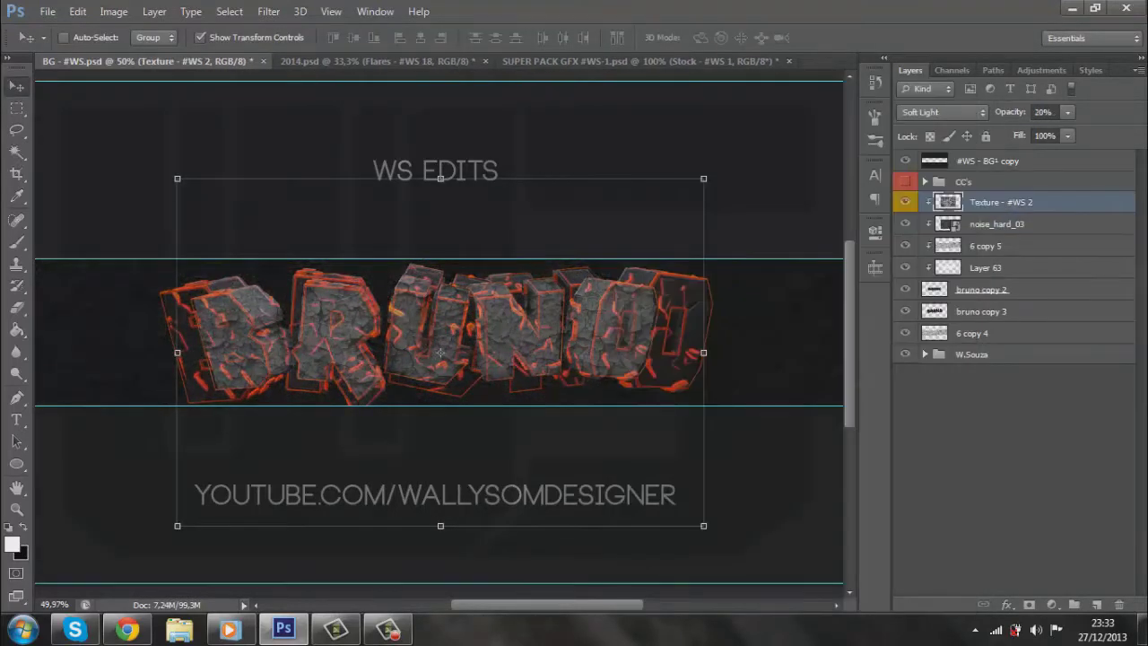
- Fade the enlarged bruno copy 3 layer to 34% opacity
left_click(981, 311)
left_click(269, 11)
left_click(513, 259)
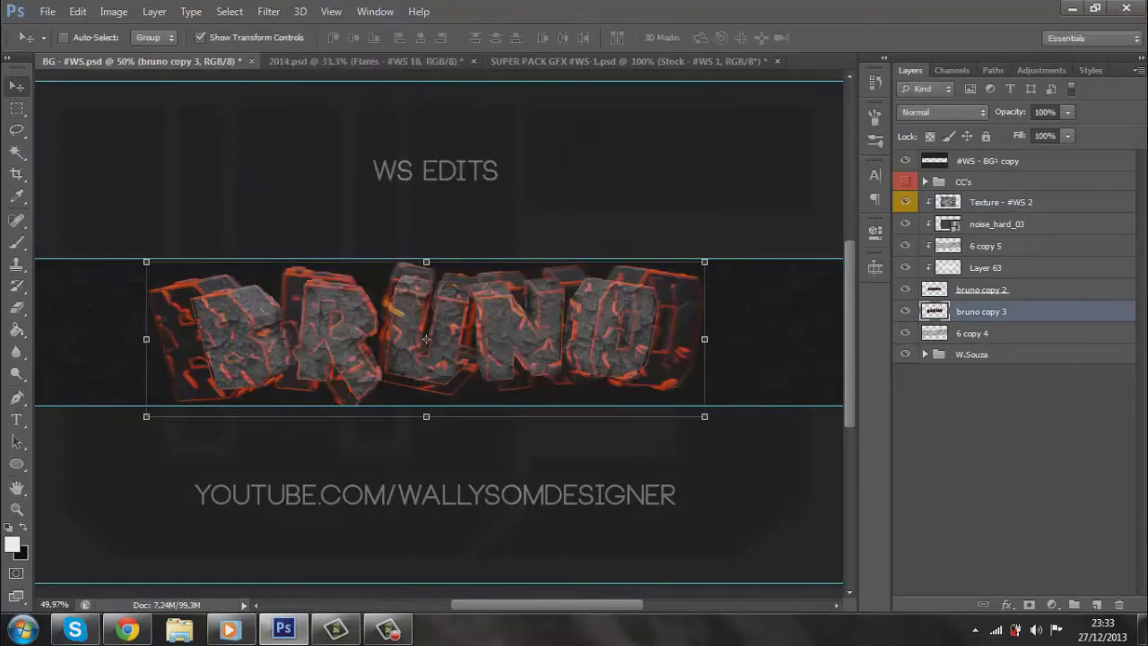
left_click_drag(1067, 111, 1011, 132)
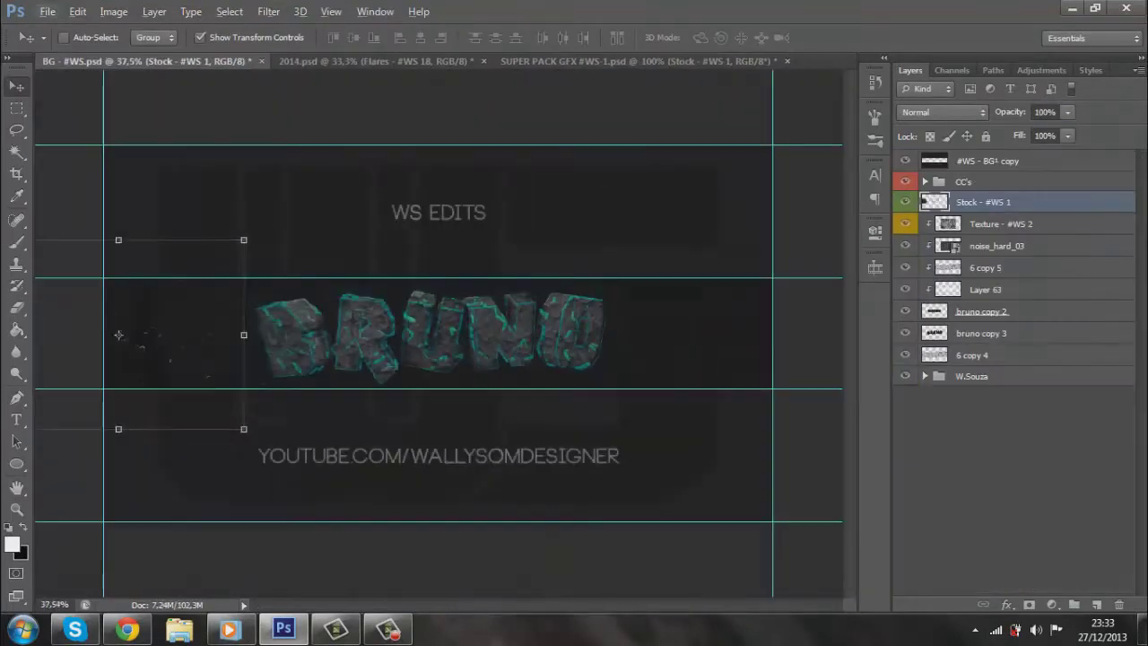
- Blend the Stock #WS 1 particle layer over BRUNO in Screen mode at 44%
left_click(942, 111)
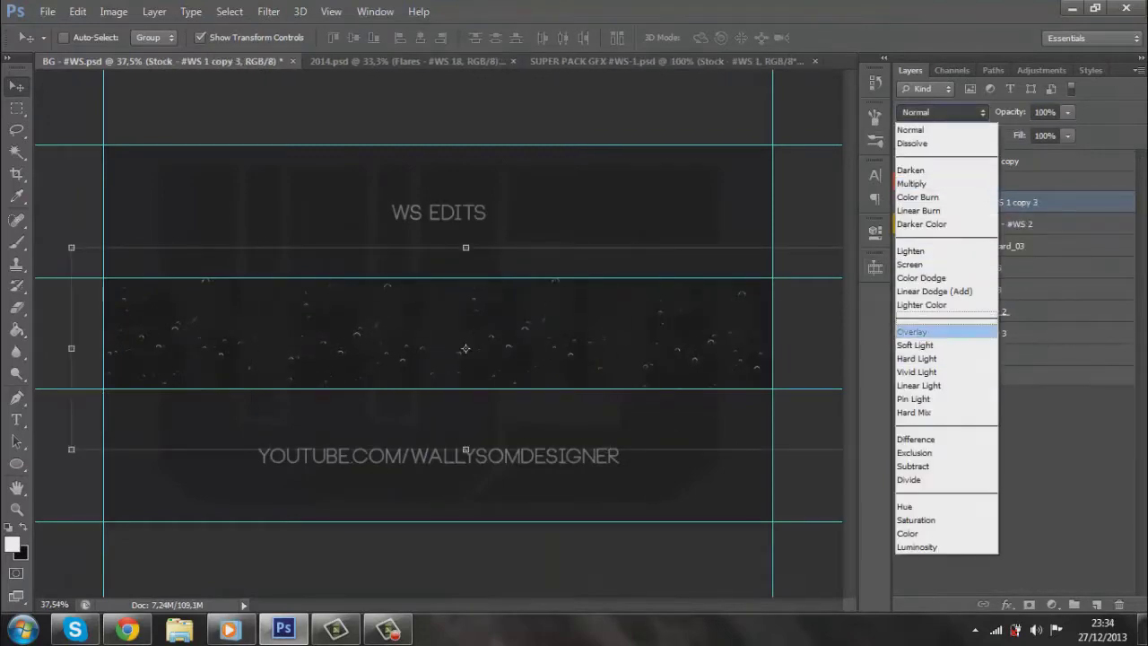
left_click(933, 326)
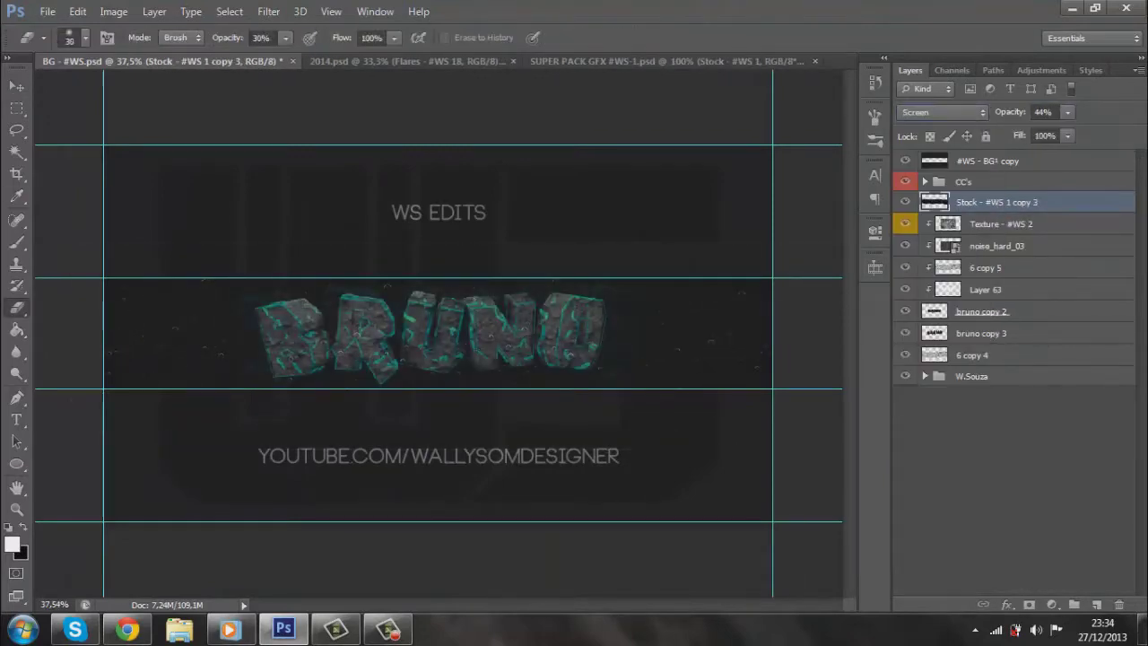
scroll(296, 321, "up", 5)
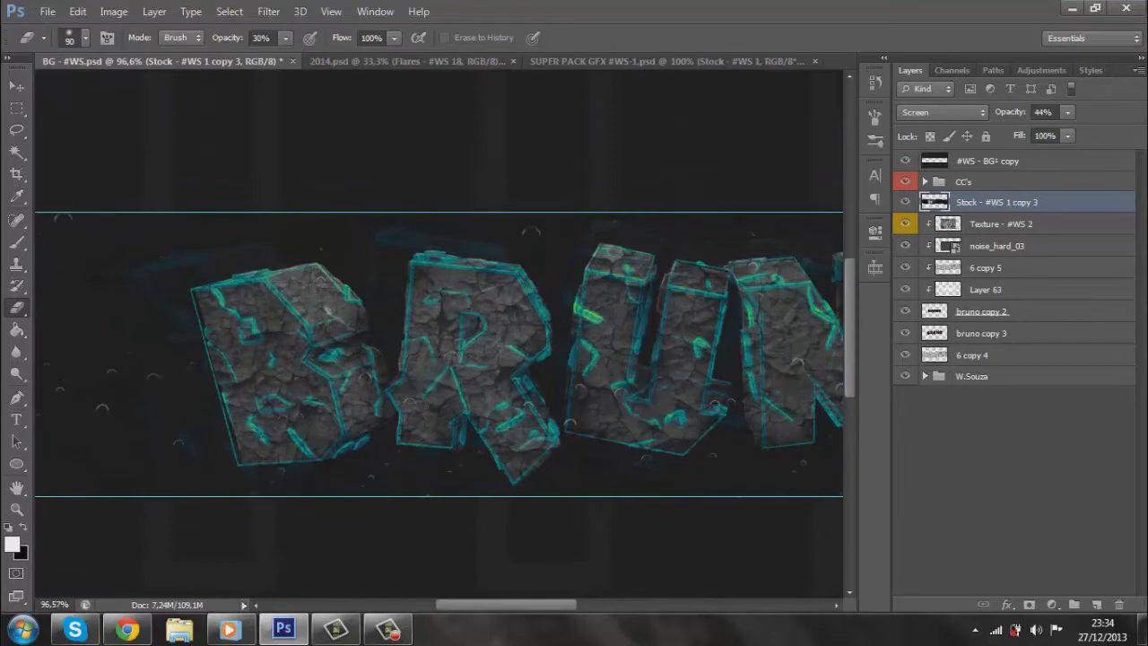
scroll(438, 364, "right", 3)
scroll(439, 364, "right", 3)
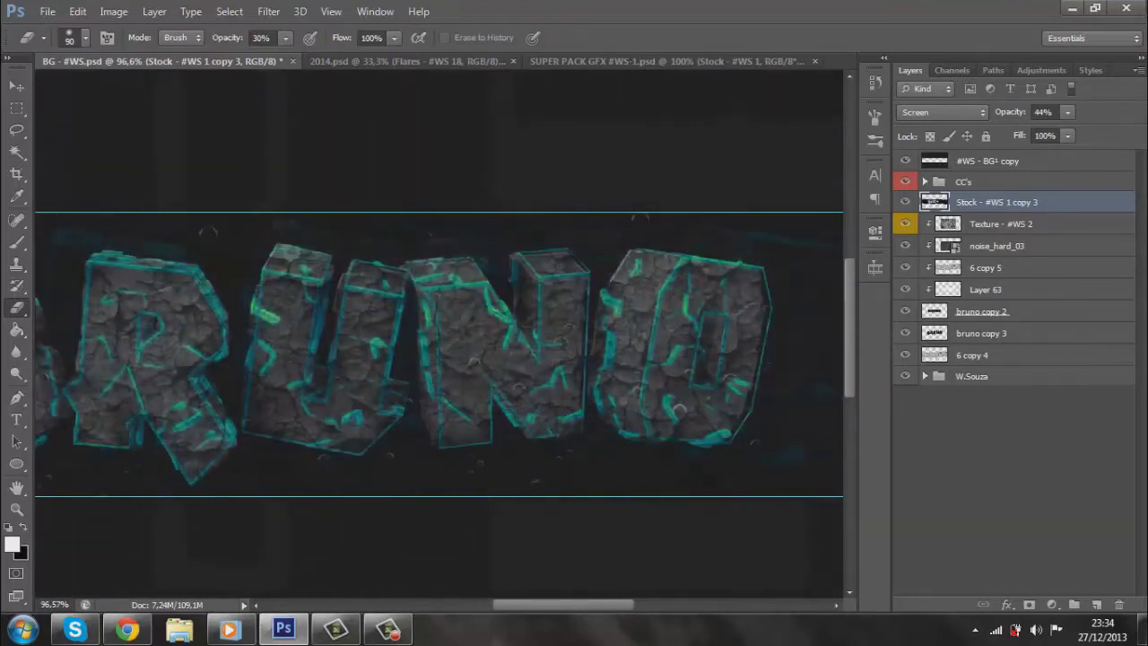
key("v")
- Cycle through the open documents to the SUPER PACK GFX file
scroll(439, 358, "down", 3)
scroll(439, 359, "down", 2)
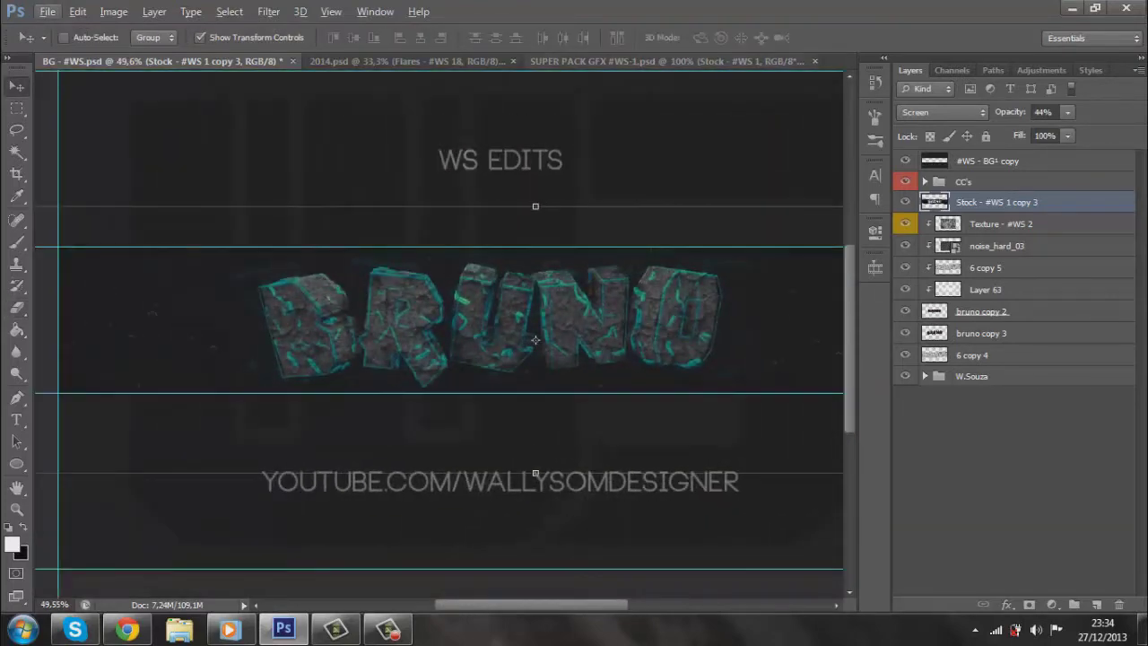
key("ctrl+Tab")
key("ctrl+Tab")
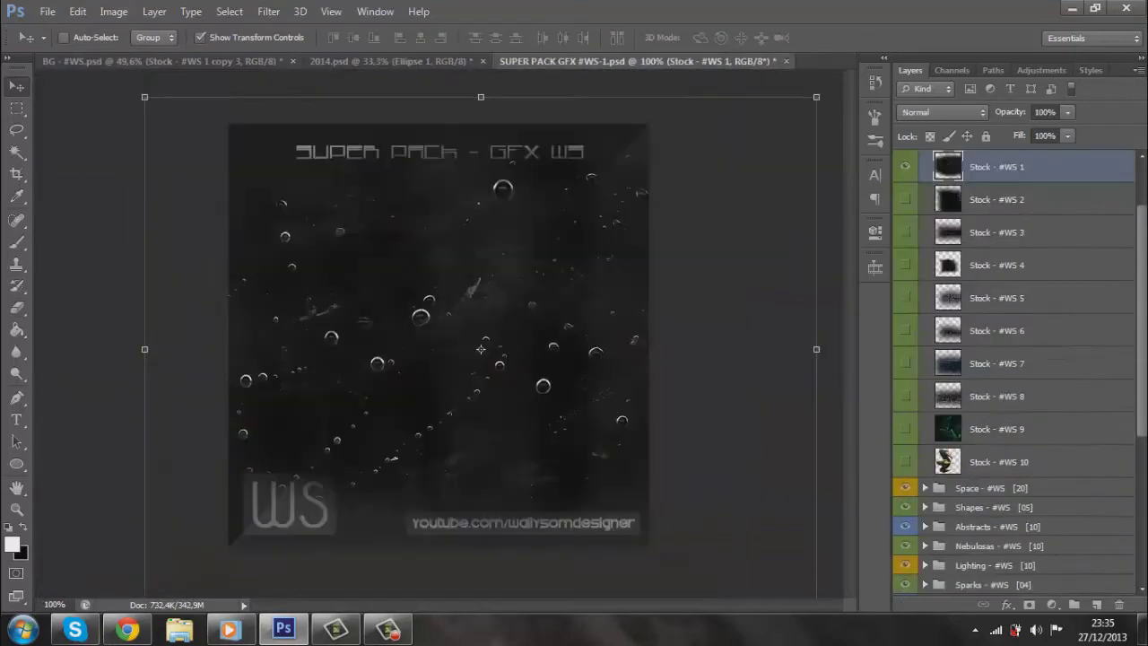
key("ctrl+Tab")
- Draw a wide ellipse across the BRUNO title and soften it with Gaussian Blur
left_click_drag(27, 269, 781, 359)
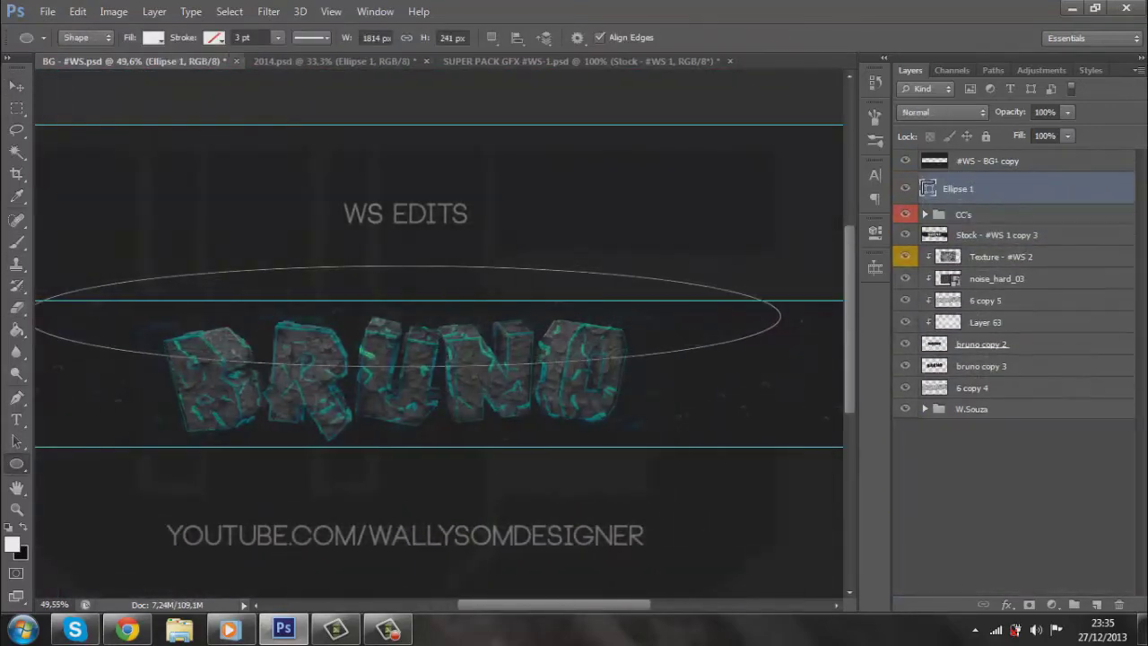
left_click(268, 11)
left_click(551, 308)
key("Return")
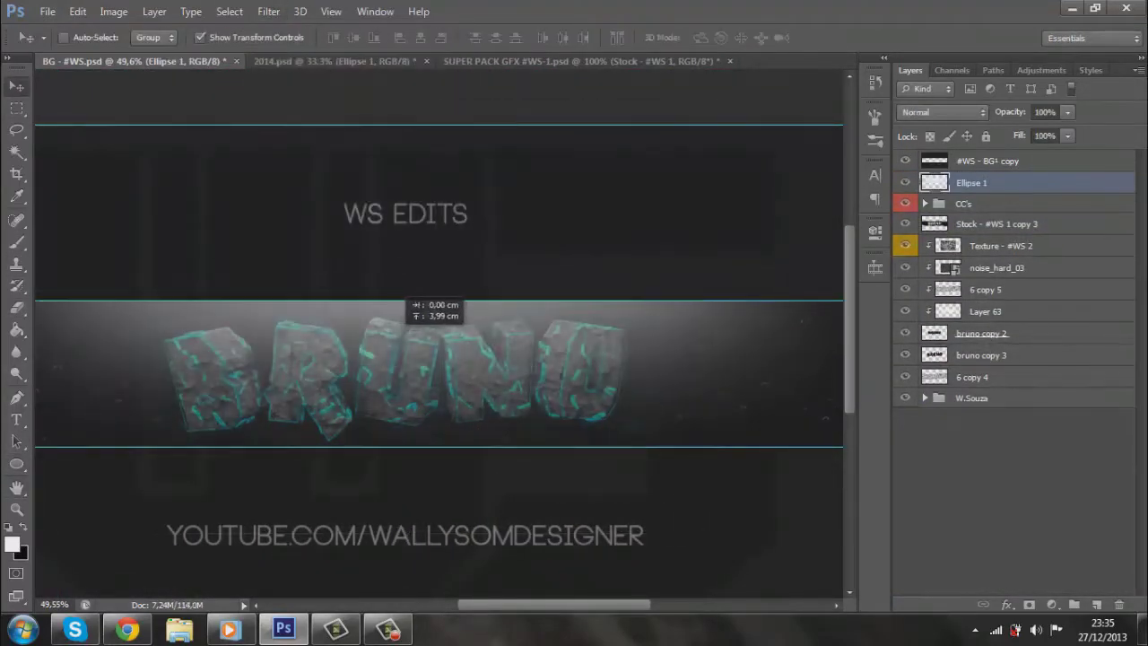
- Add a Soft Light Gradient Map adjustment using the Dark Spectrum gradient
left_click(1052, 605)
left_click(1031, 587)
left_click(941, 112)
left_click(915, 345)
left_click(727, 276)
left_click(220, 273)
left_click(139, 260)
left_click(112, 224)
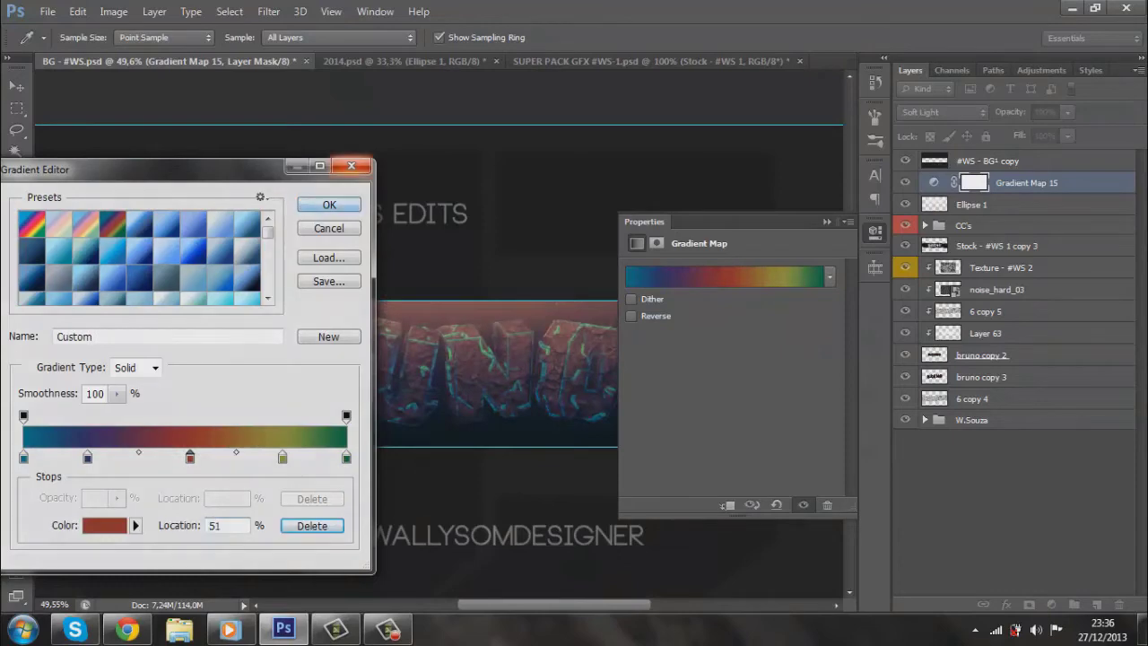
key("Return")
- Lower Gradient Map 15 to 76% opacity, then cycle back to the SUPER PACK document
key("v")
left_click(971, 205)
left_click(1027, 182)
left_click_drag(1067, 111, 1046, 131)
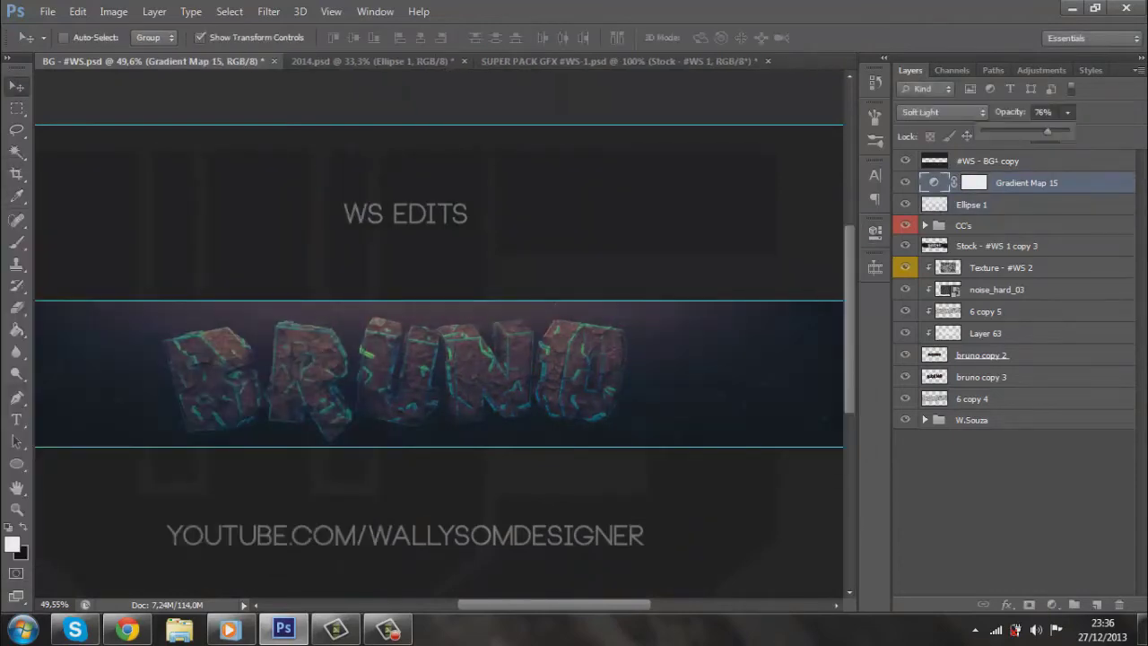
left_click(372, 61)
key("ctrl+Tab")
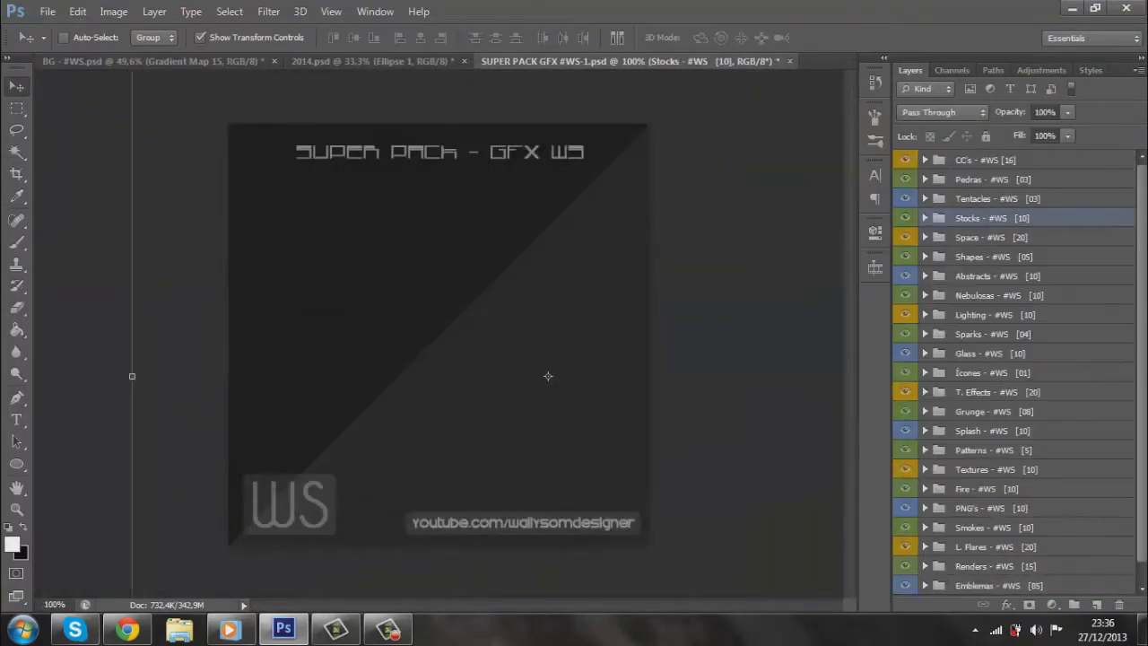
- Bring Space #WS 3 and #WS 4 into the banner, merged and set to Lighten at reduced opacity
left_click_drag(596, 395, 376, 273)
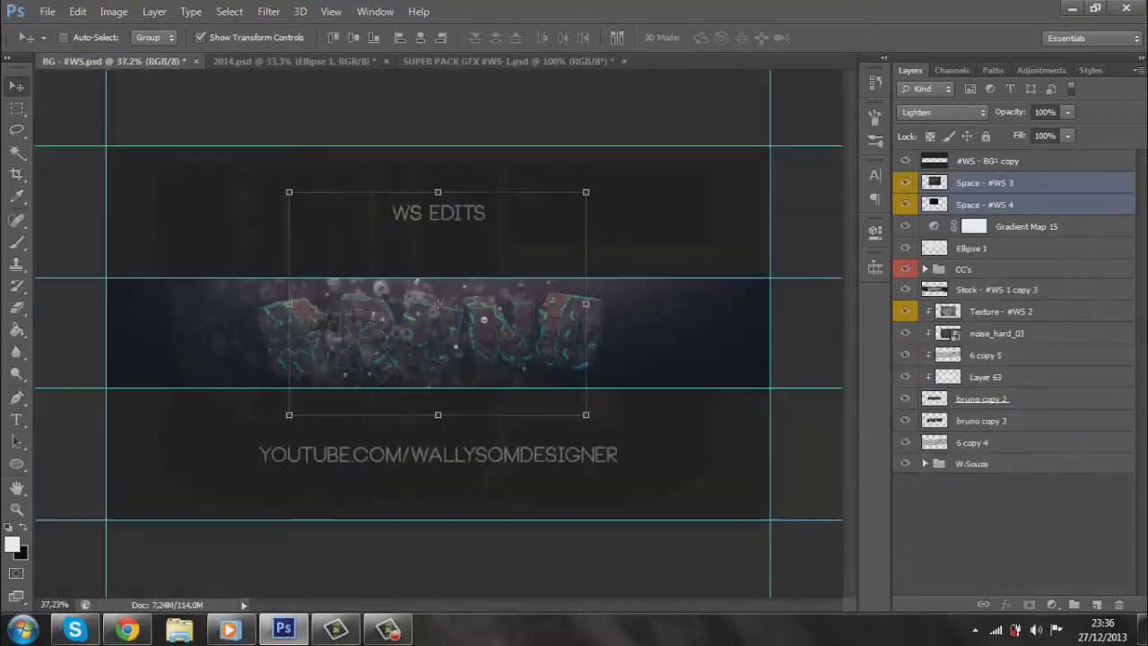
mouse_move(217, 336)
left_mouse_down()
mouse_move(519, 334)
mouse_move(231, 321)
mouse_move(691, 315)
mouse_move(622, 308)
left_mouse_up()
key("ctrl+e")
key("alt+bracketright")
key("ctrl+e")
left_click(942, 112)
left_click(924, 236)
left_click_drag(1067, 112, 1020, 131)
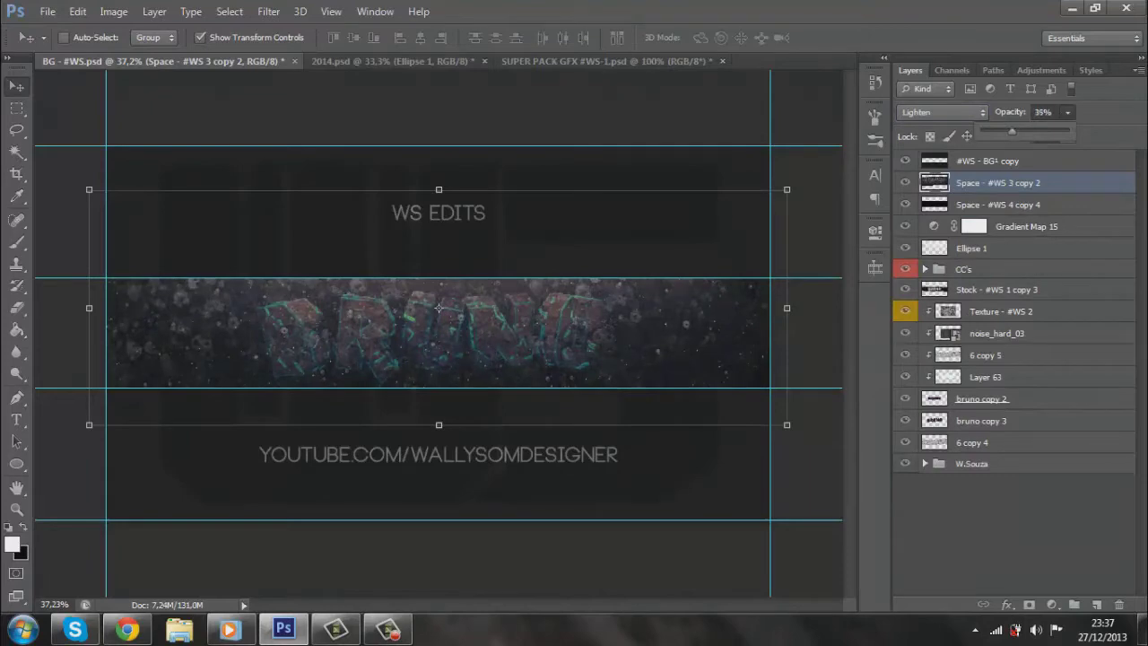
- Erase parts of both space texture layers around the letters
key("e")
scroll(349, 276, "up", 3)
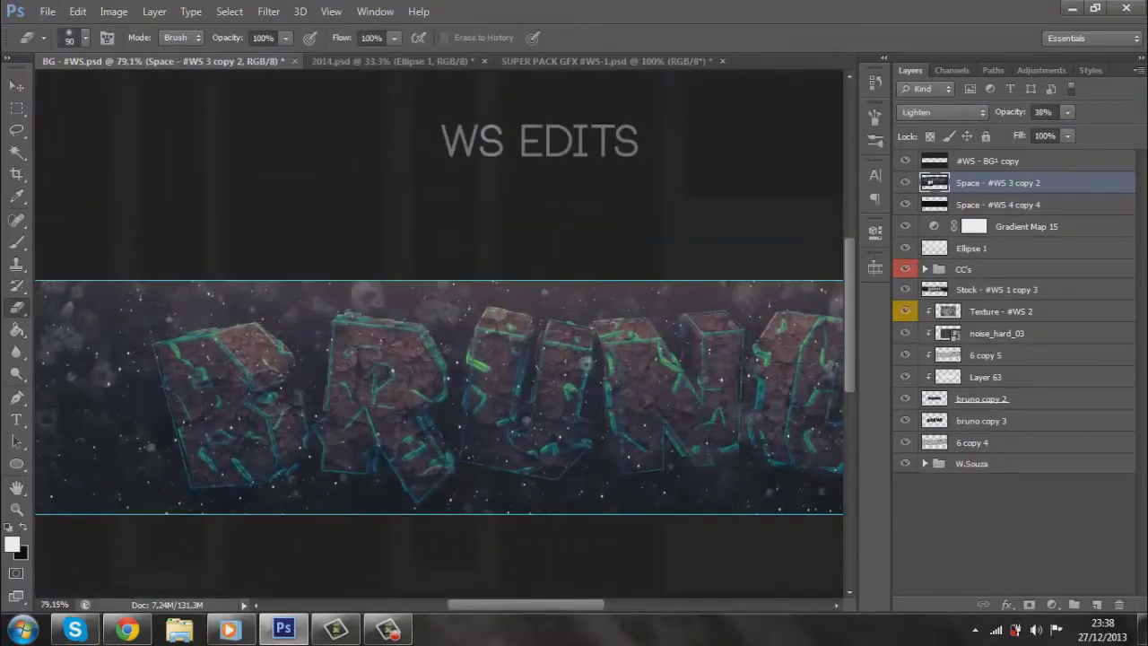
scroll(438, 395, "right", 5)
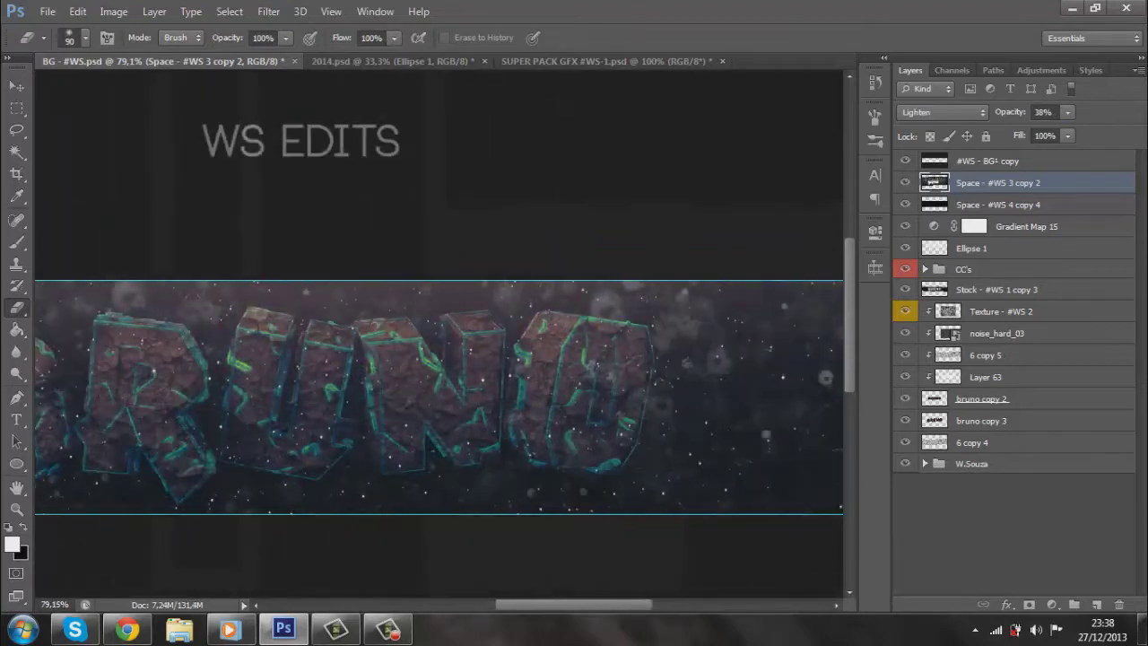
scroll(439, 332, "down", 3)
key("alt+[")
scroll(440, 332, "up", 3)
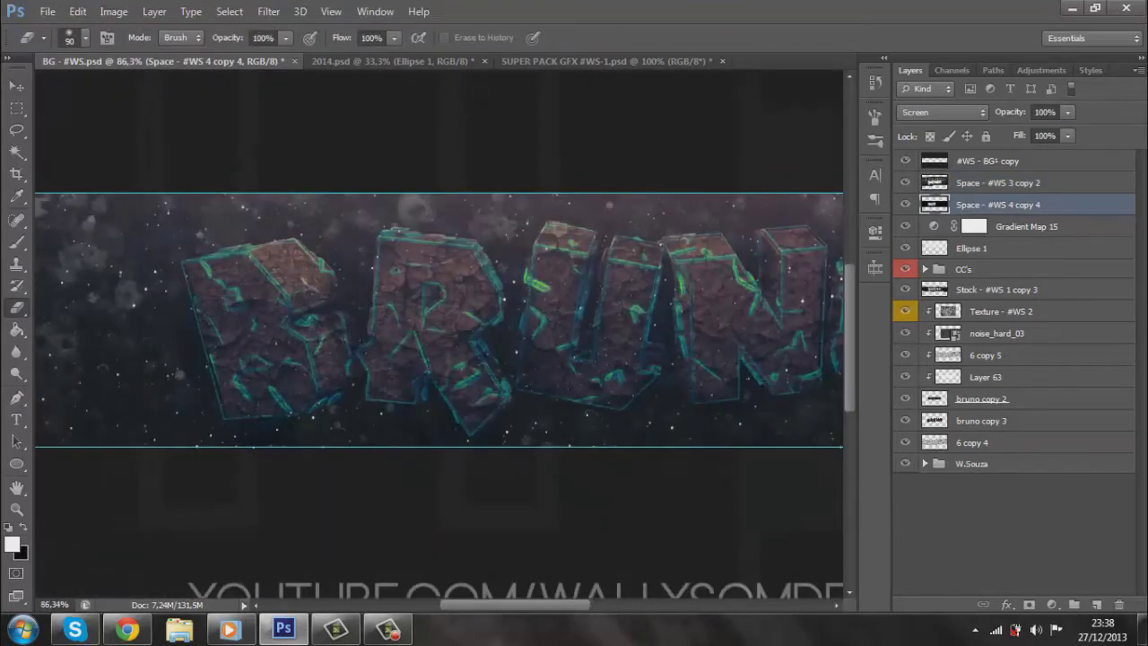
scroll(440, 319, "right", 8)
scroll(440, 319, "left", 8)
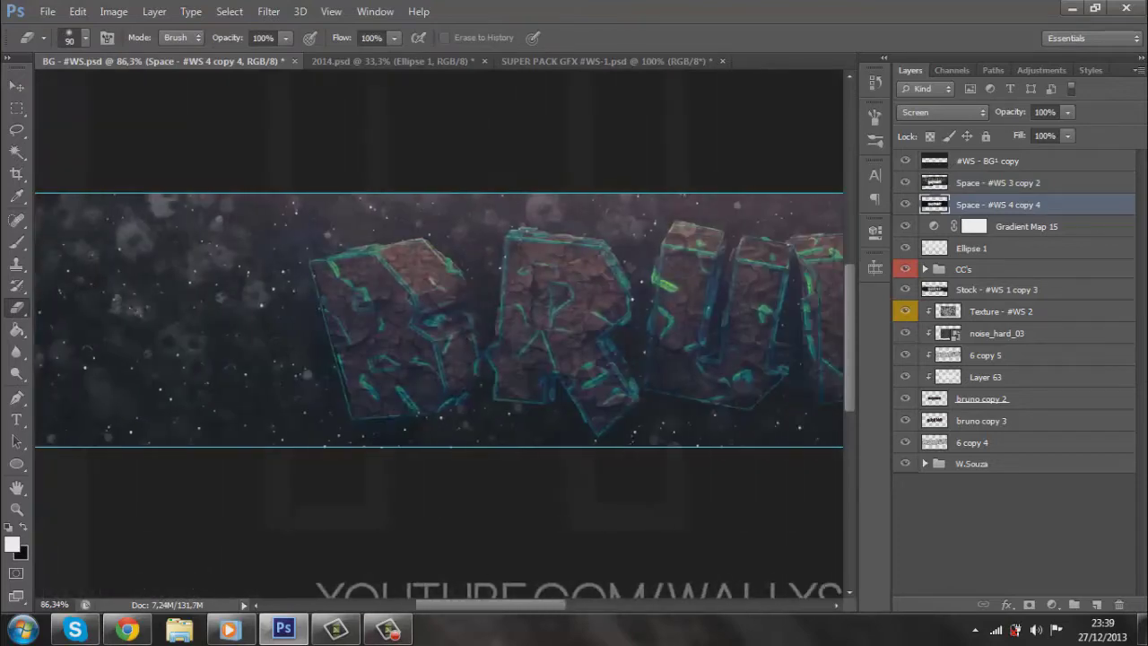
scroll(439, 320, "down", 3)
- Add a new empty layer above the space textures for painting dark edges with a soft brush
key("v")
key("alt+]")
scroll(439, 319, "right", 5)
scroll(439, 319, "right", 3)
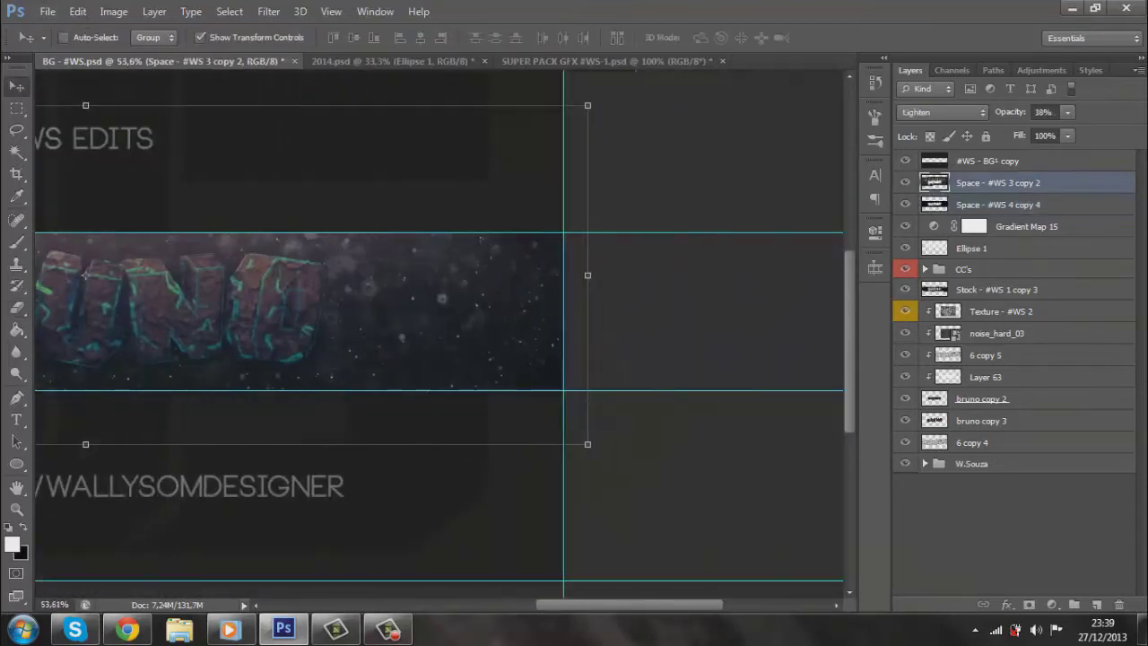
scroll(440, 320, "left", 5)
scroll(440, 319, "down", 1)
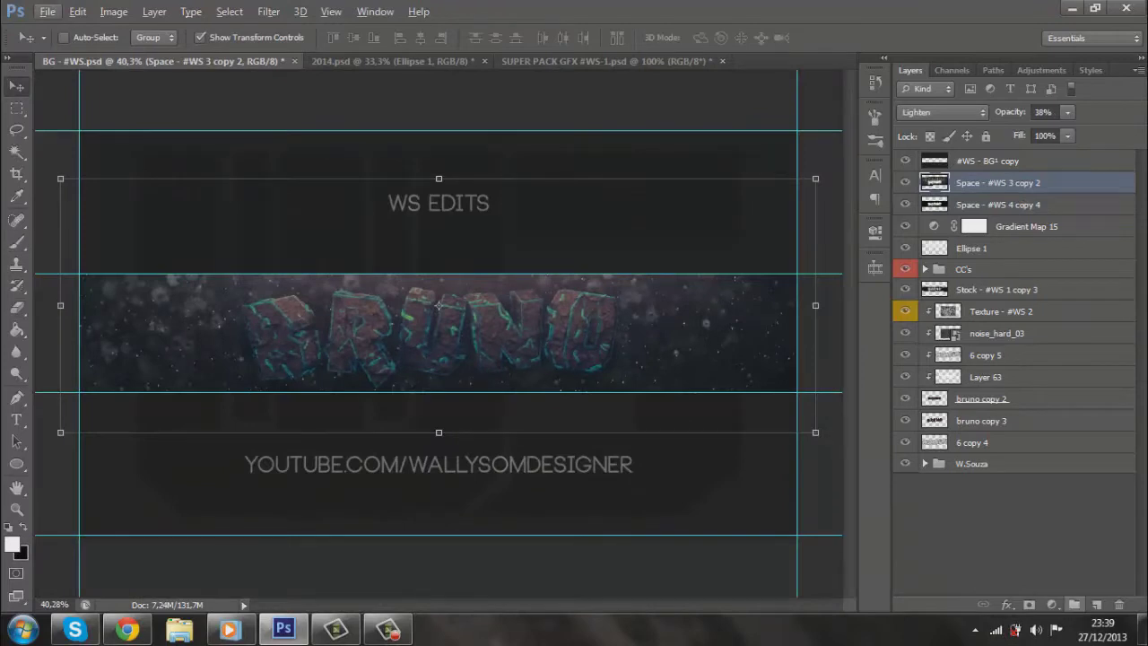
key("ctrl+shift+alt+n")
key("b")
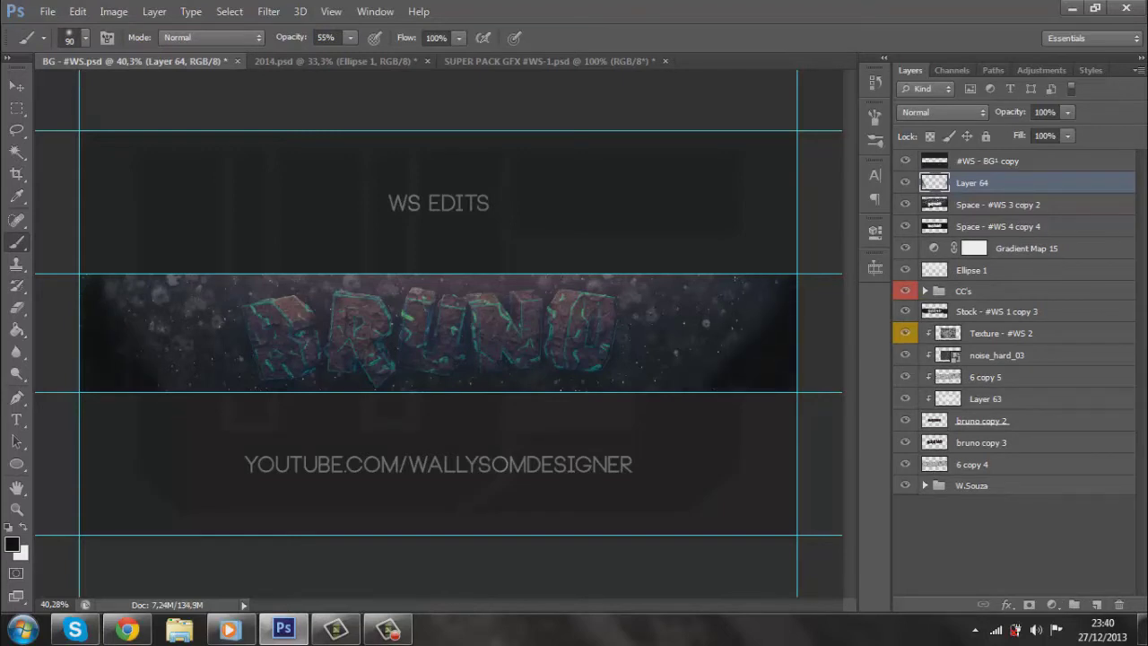
- Erase excess from the Space - #WS 3 copy 2 layer
key("v")
scroll(439, 366, "down", 1)
key("alt+bracketleft")
scroll(432, 334, "up", 1)
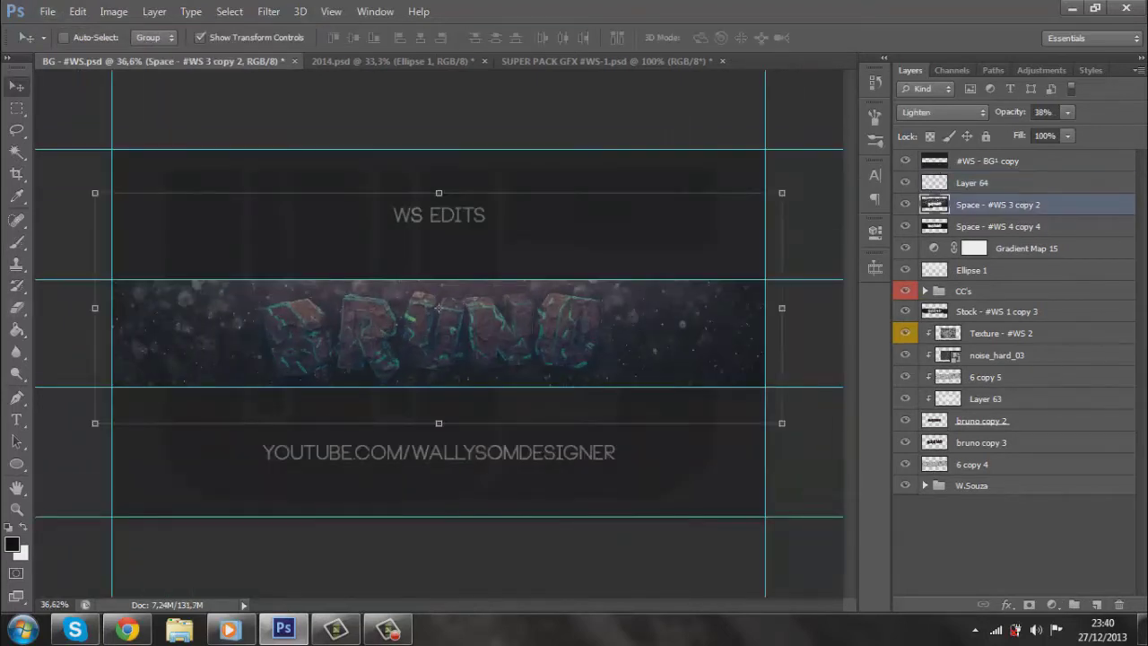
key("e")
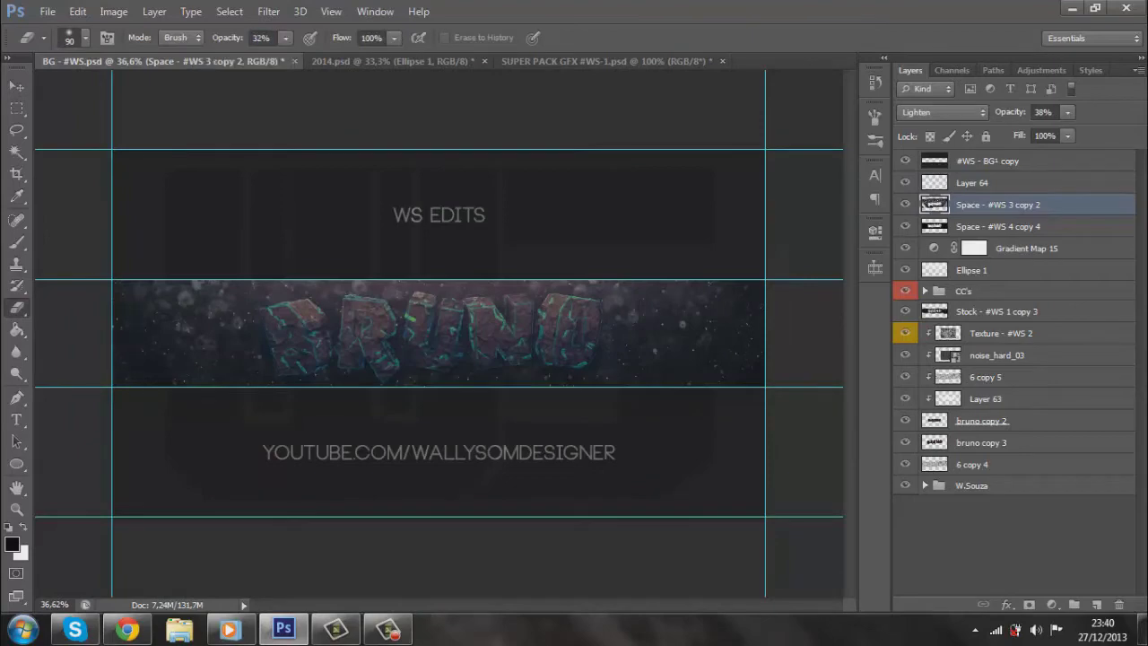
key("alt+bracketleft")
key("v")
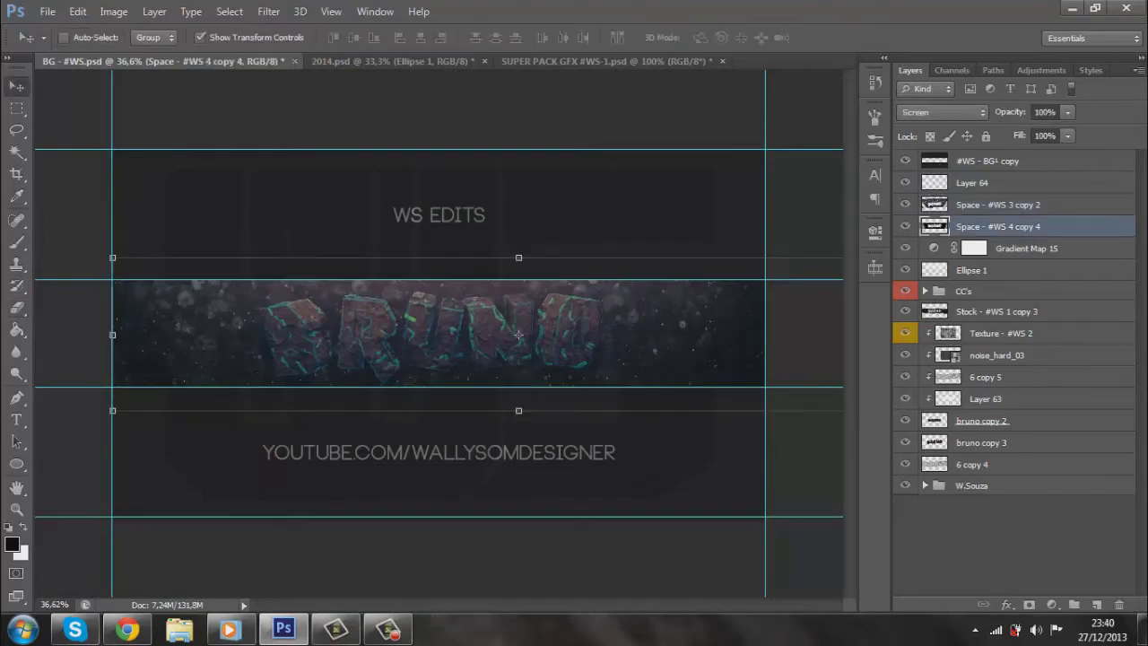
- Try Soft Light, Hard Light and other blend modes on the 6 copy 5 texture layer
left_click(996, 311)
scroll(438, 335, "up", 3)
left_click(985, 376)
left_click(942, 112)
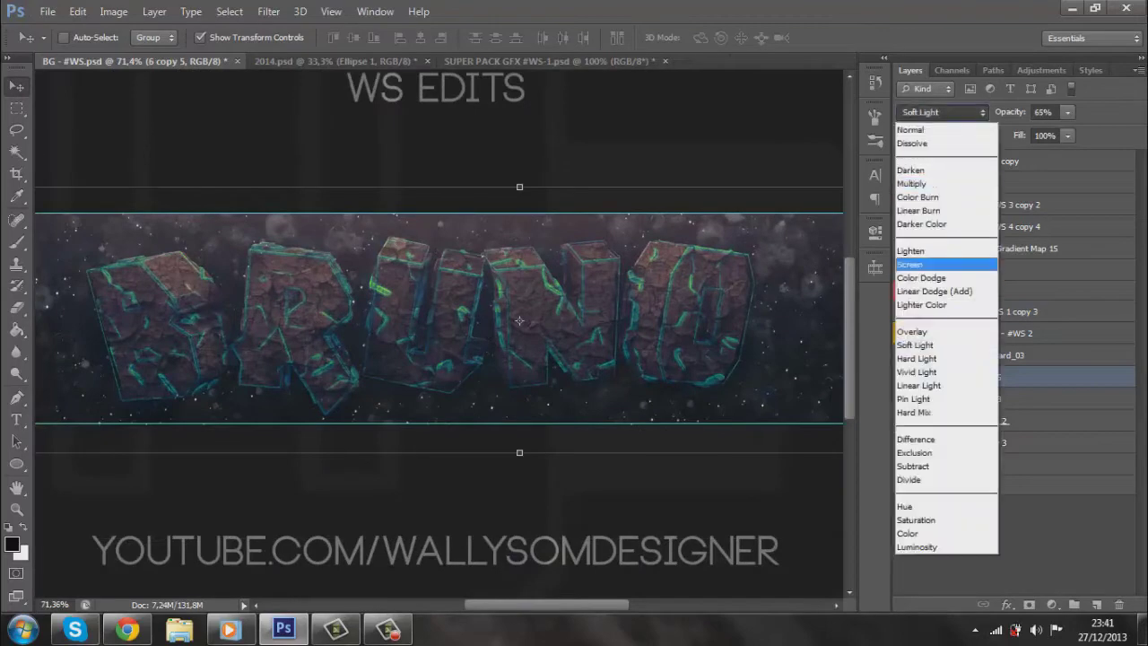
left_click(919, 385)
left_click(941, 112)
left_click(917, 358)
left_click(941, 112)
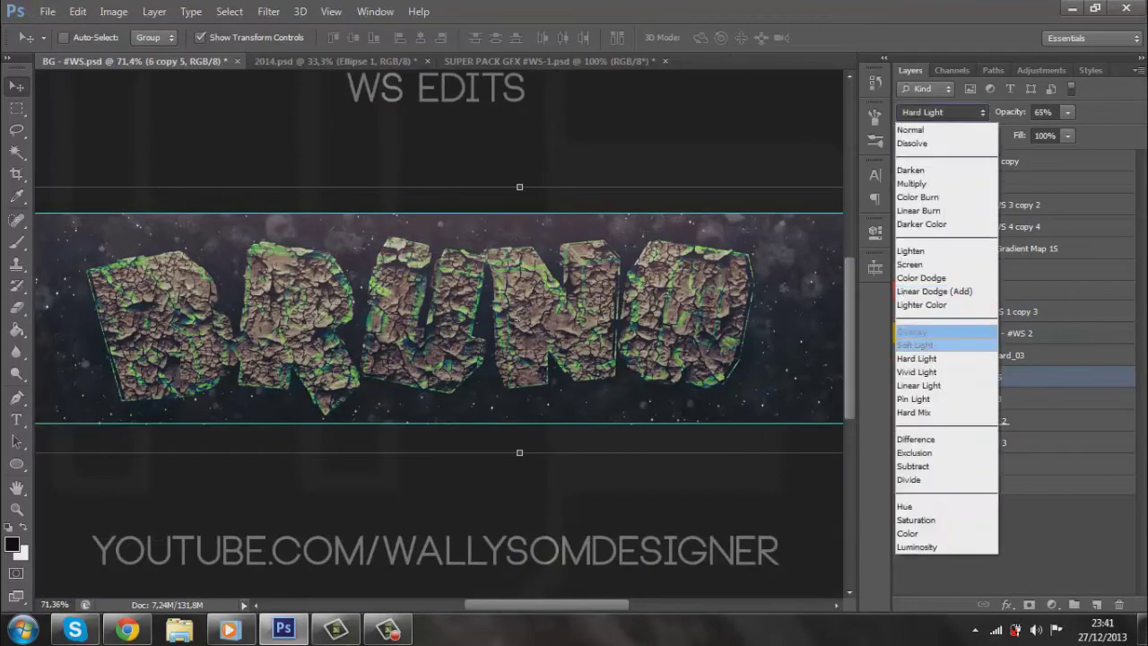
left_click(915, 345)
left_click(443, 170, "ctrl")
- Set the noise_hard_03 layer to Linear Dodge (Add) blending
left_click(996, 355)
left_click(942, 112)
left_click(936, 223)
left_click(941, 112)
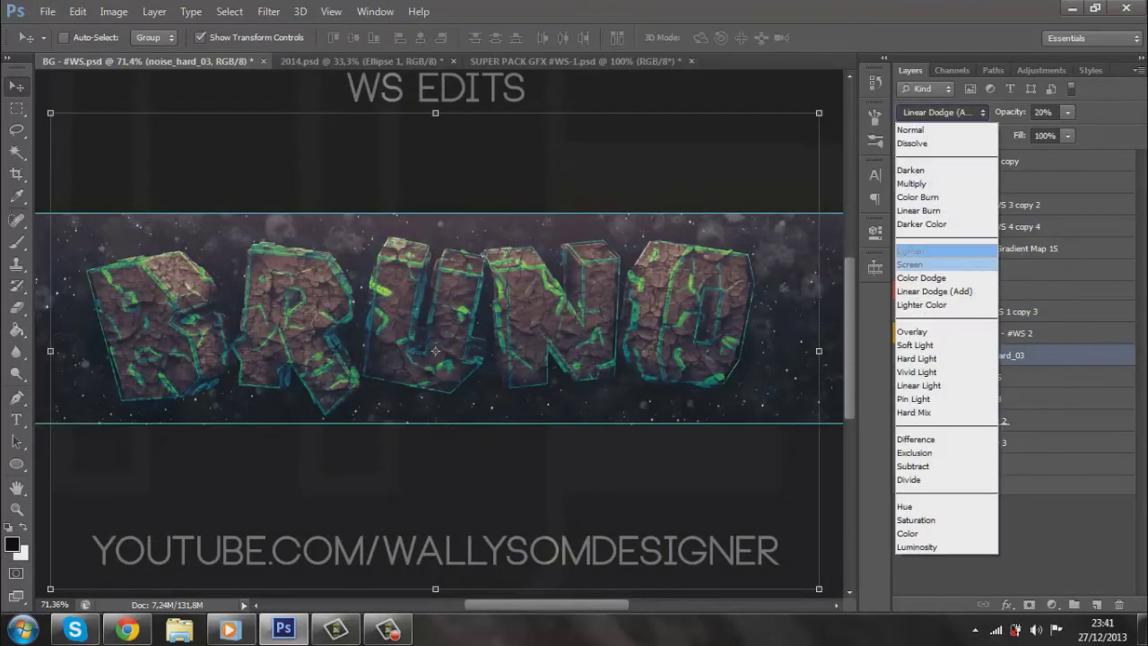
left_click(936, 223)
left_click(963, 291)
left_click(941, 112)
- Show the SUPER PACK GFX file with its Pedras rock group expanded
left_click(996, 226)
left_click(986, 160)
left_click(973, 183)
left_click(549, 60)
left_click(925, 180)
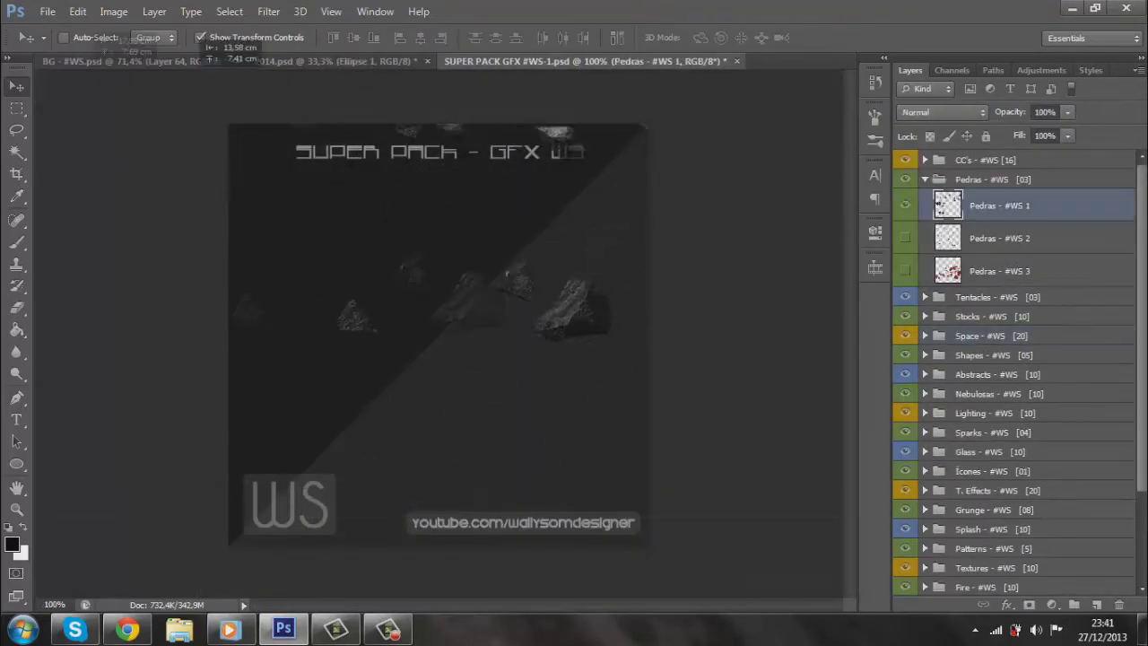
- Place the Pedras - #WS 1 rocks below bruno copy 2, right of the text, plus a duplicate
left_click_drag(457, 502, 455, 361)
left_click_drag(987, 182, 986, 440)
left_click_drag(641, 231, 729, 238)
key("ctrl+0")
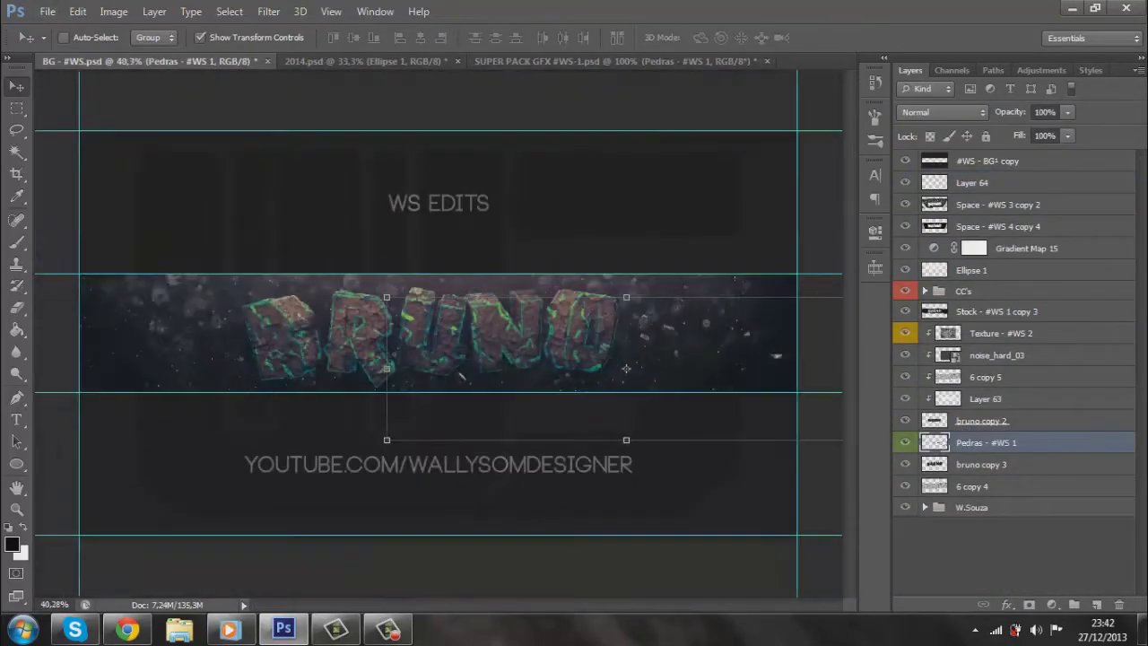
left_click_drag(618, 362, 408, 381)
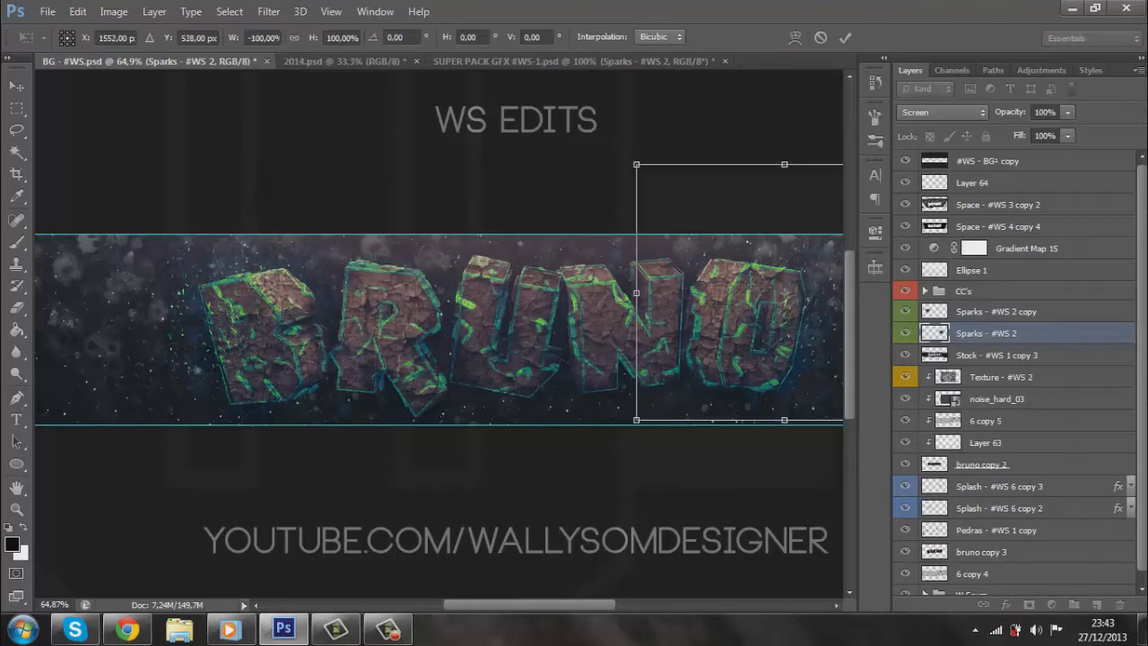
- Cancel the sparks transform and erase Sparks - #WS 2 and its copy where they cover BRUNO
key("e")
key("Return")
scroll(627, 314, "up", 5)
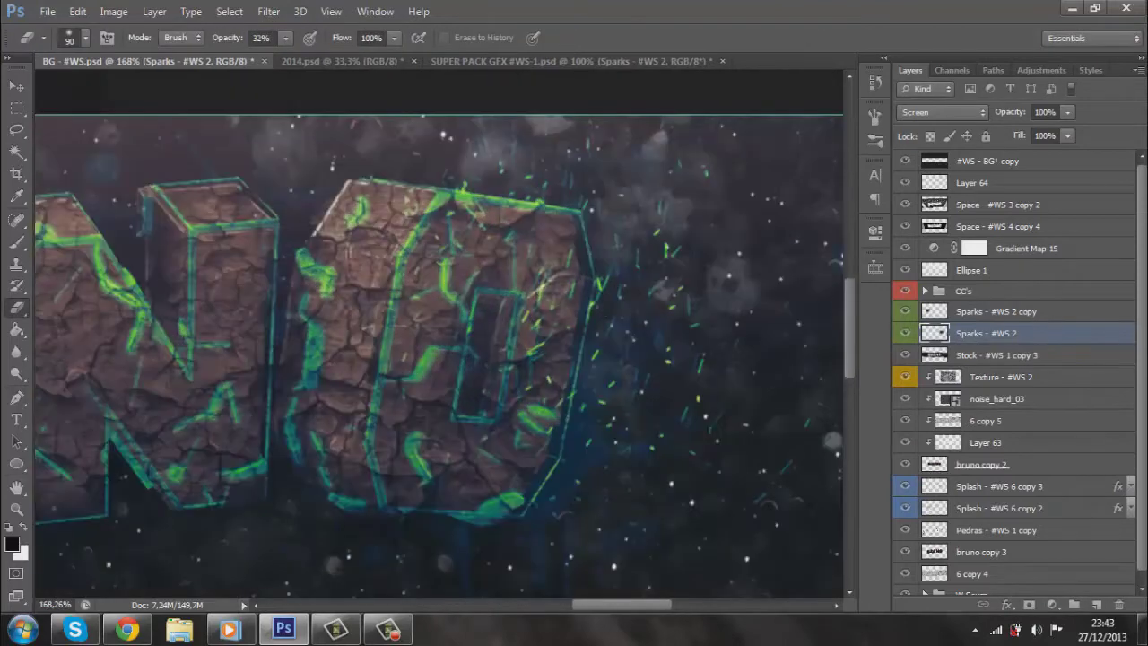
key("alt+bracketright")
scroll(439, 349, "left", 5)
scroll(439, 350, "left", 5)
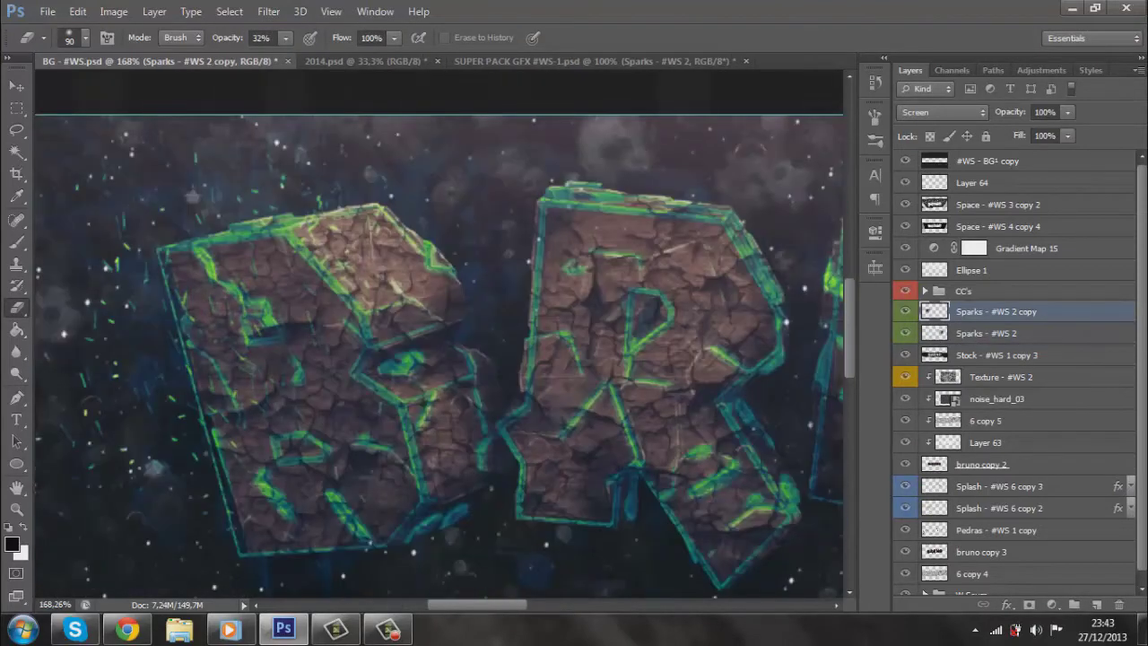
key("ctrl+0")
key("v")
key("alt+bracketright")
key("alt+bracketright")
key("alt+bracketright")
key("alt+bracketright")
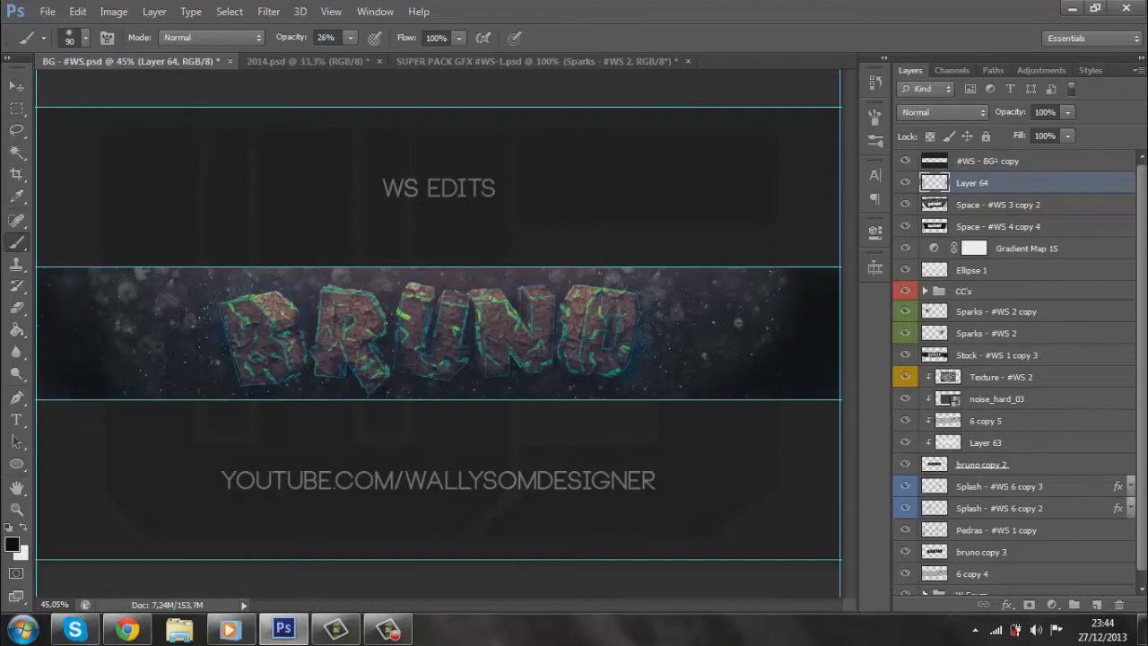
- Lower Layer 64 to about 66% opacity and bring in the Pattern - #WS 1 overlay
scroll(439, 344, "down", 3)
key("v")
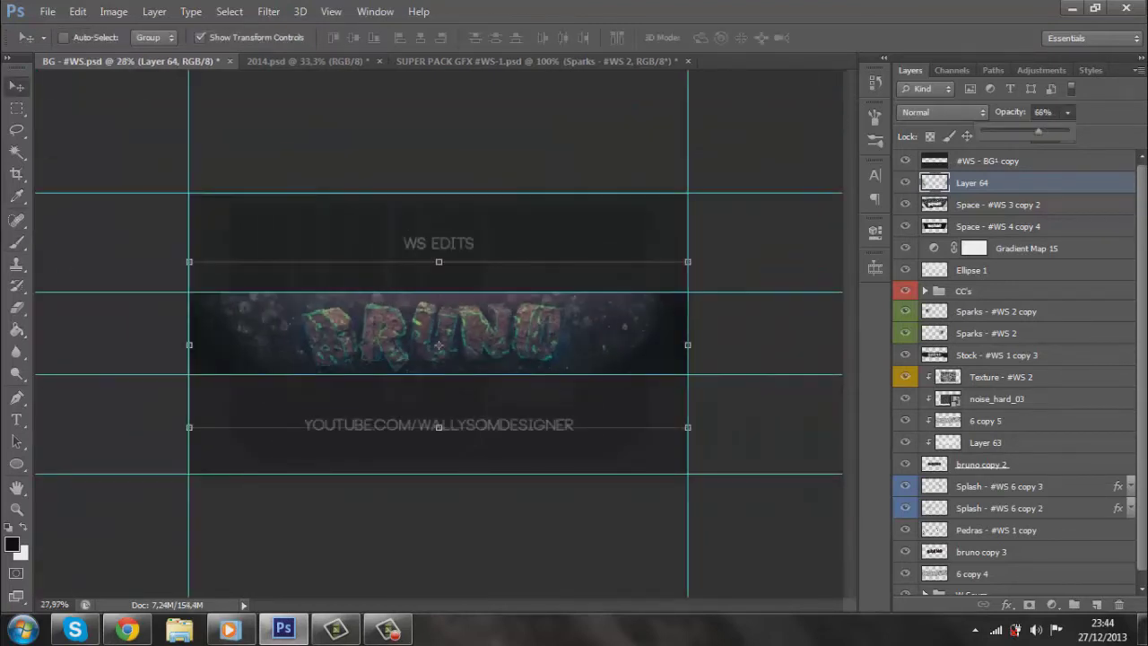
key("Return")
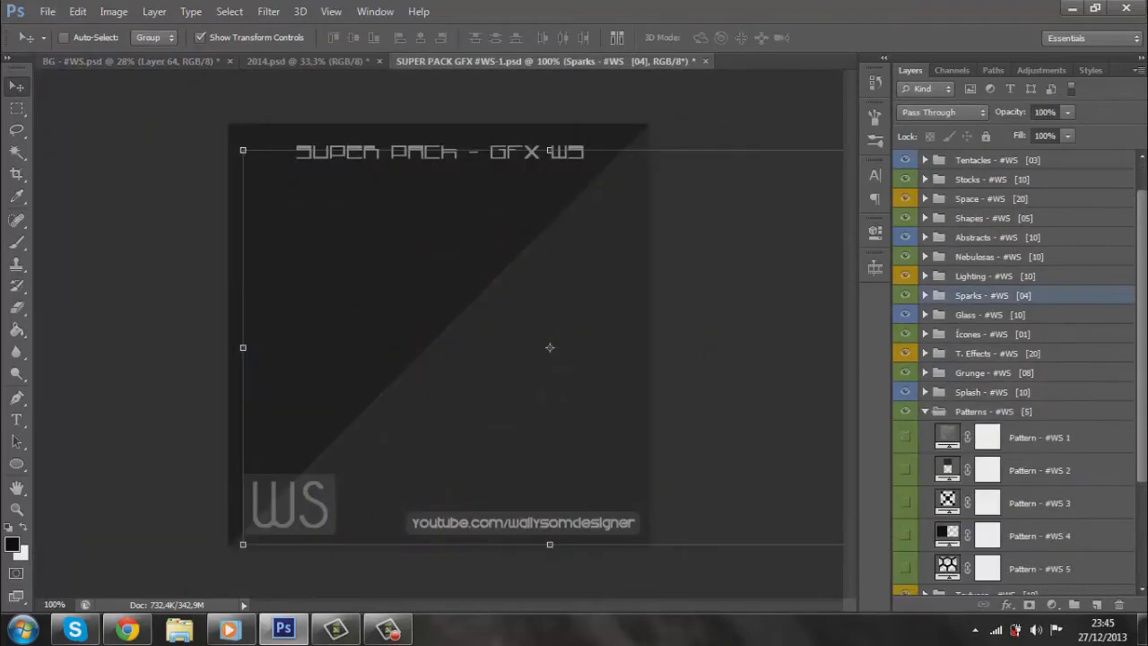
left_click_drag(148, 45, 986, 248)
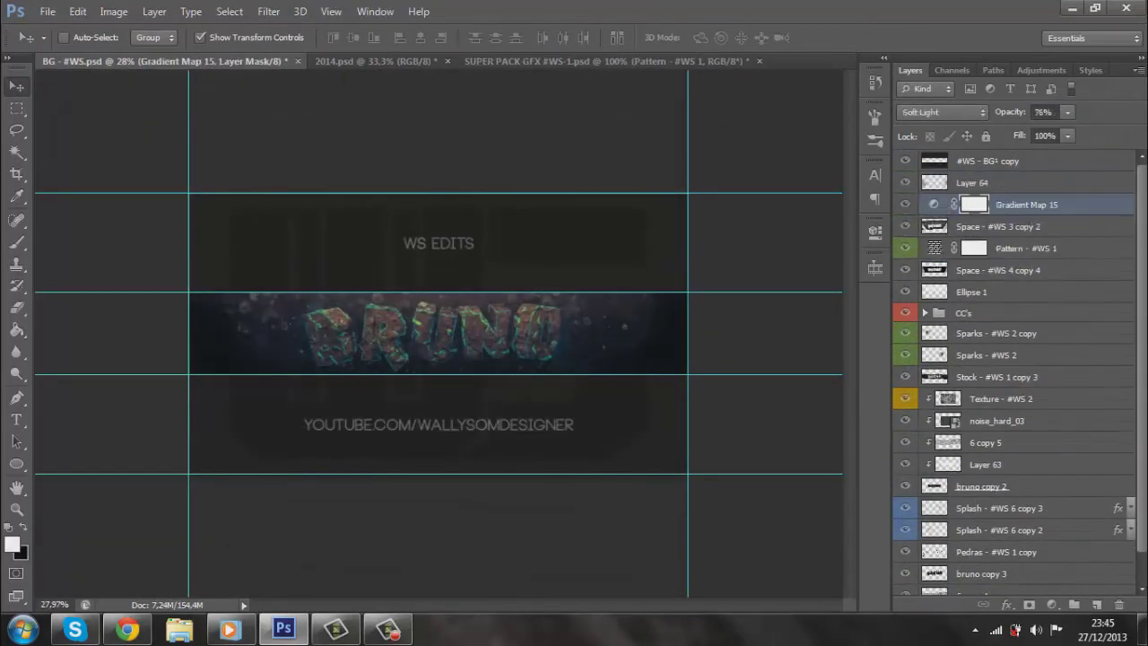
- Set Layer 63's opacity to 25% and stamp a merged layer on top
scroll(1013, 358, "down", 1)
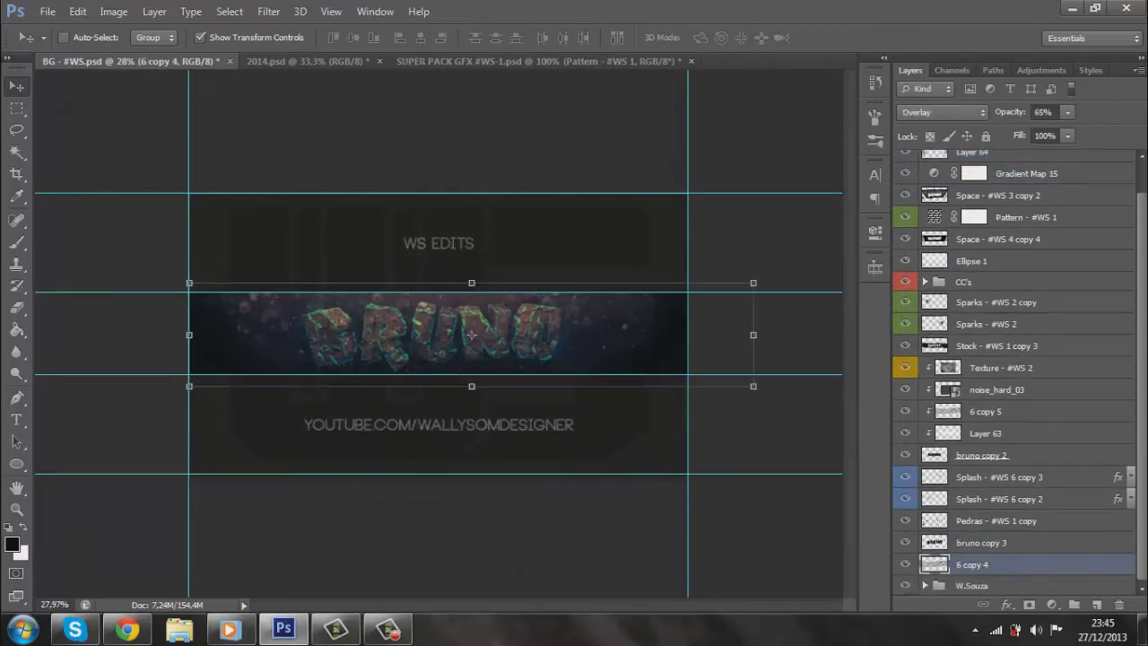
scroll(438, 344, "up", 3)
left_click(986, 323)
left_click(559, 341, "ctrl")
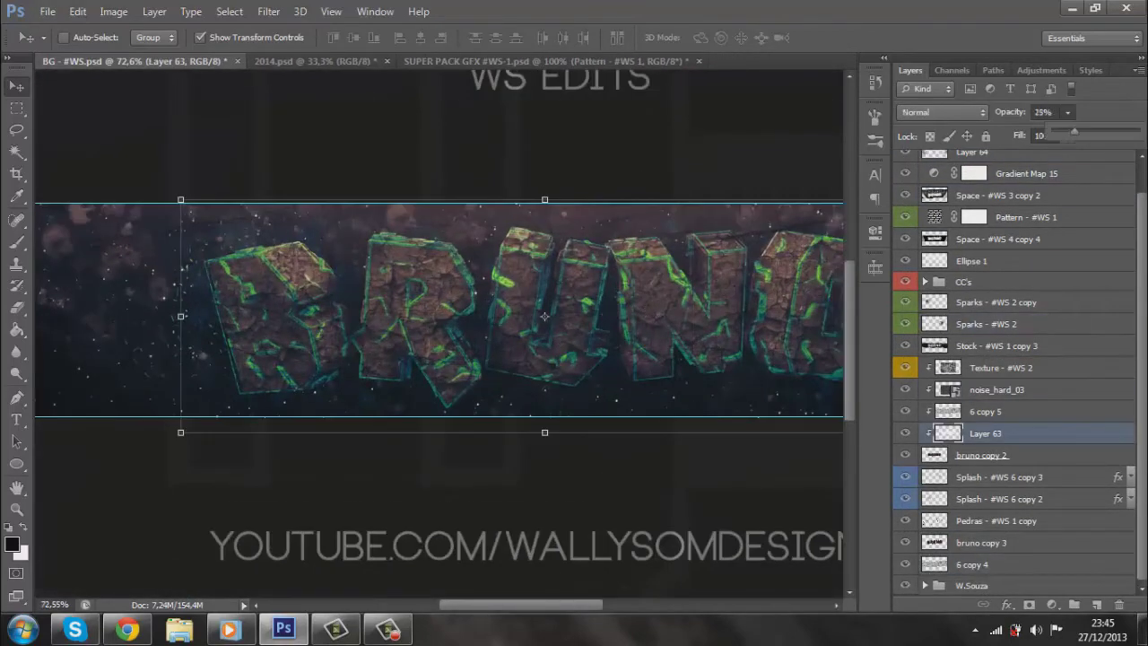
key("8")
key("ctrl+alt+shift+e")
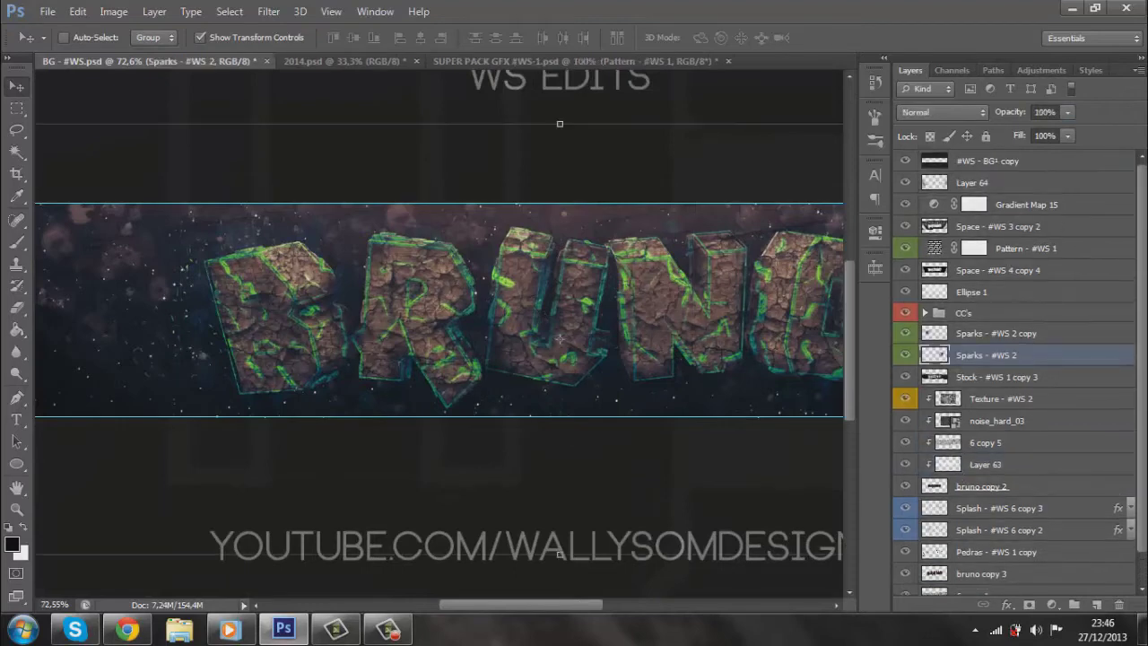
- Bring the Tentacles - #WS 1 layer from the SUPER PACK GFX pack into the banner
key("ctrl+alt+shift+n")
key("alt+f")
key("Escape")
key("ctrl+Tab")
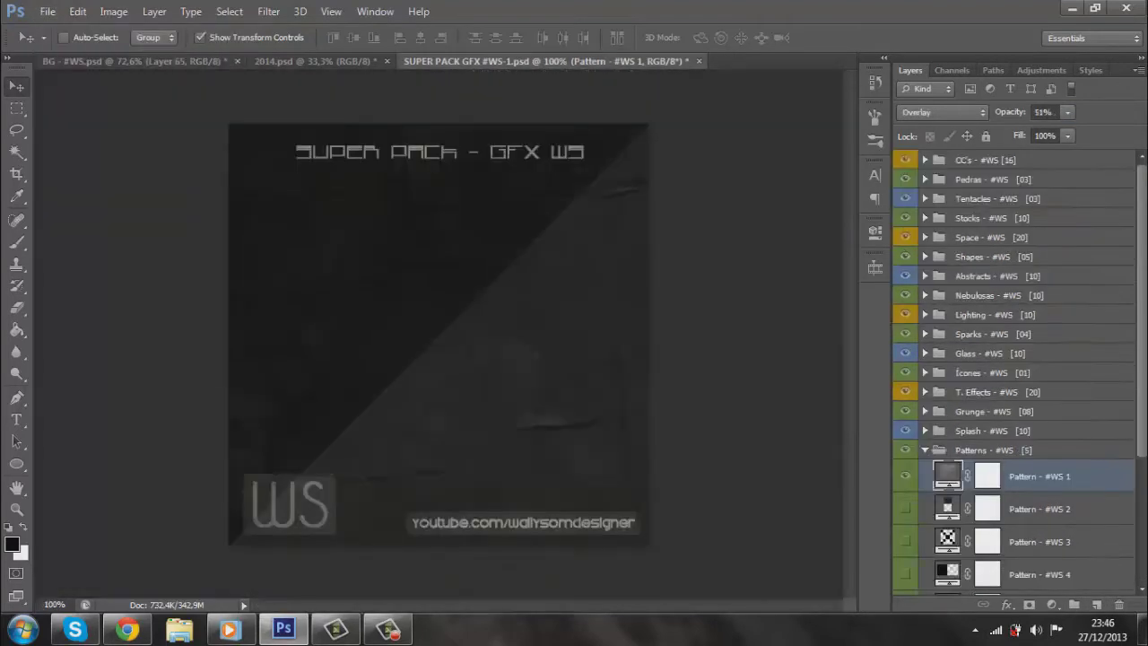
key("alt+bracketright")
key("alt+bracketright")
key("alt+bracketright")
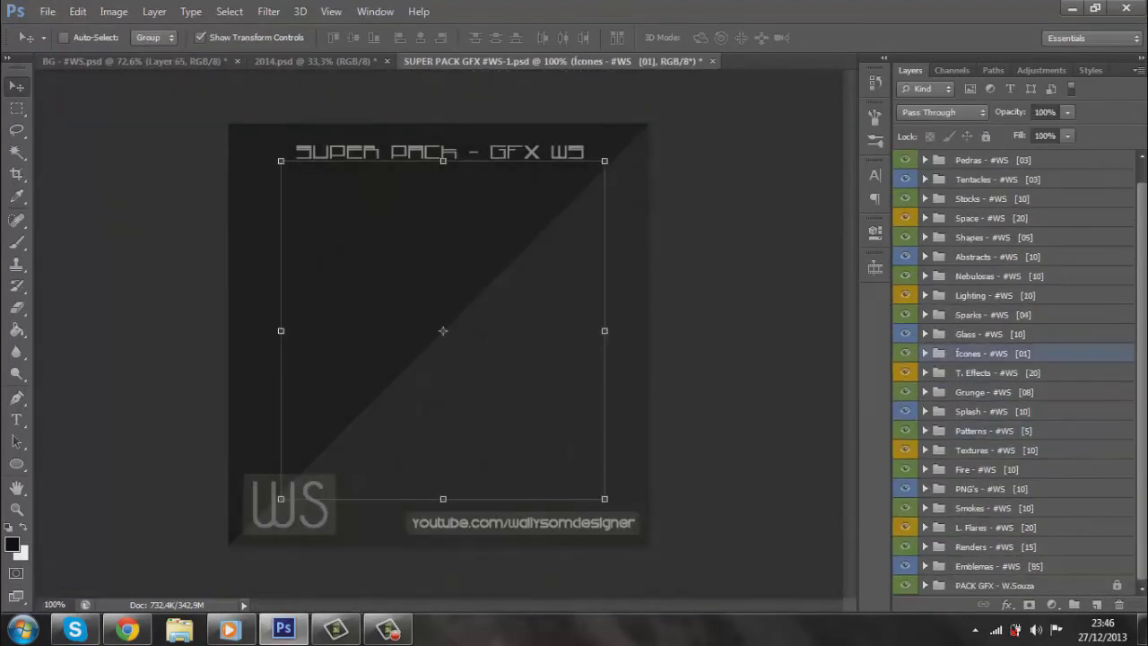
key("alt+bracketright")
key("alt+bracketright")
key("alt+bracketright")
key("alt+bracketright")
key("alt+bracketright")
key("alt+bracketright")
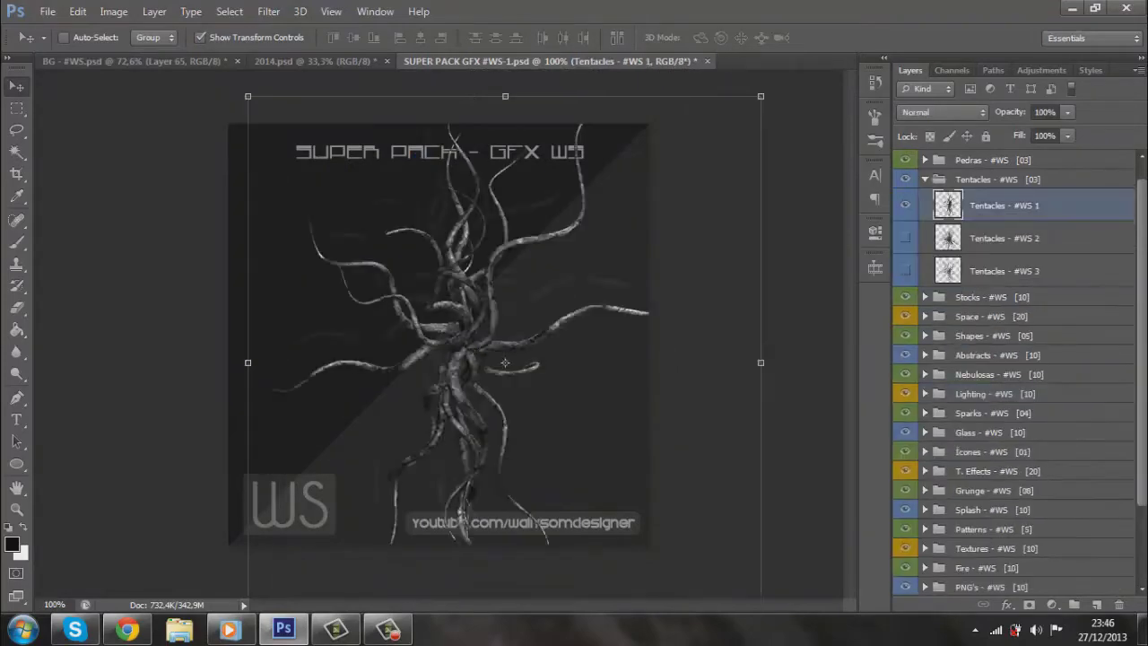
key("ctrl+Tab")
key("alt+bracketright")
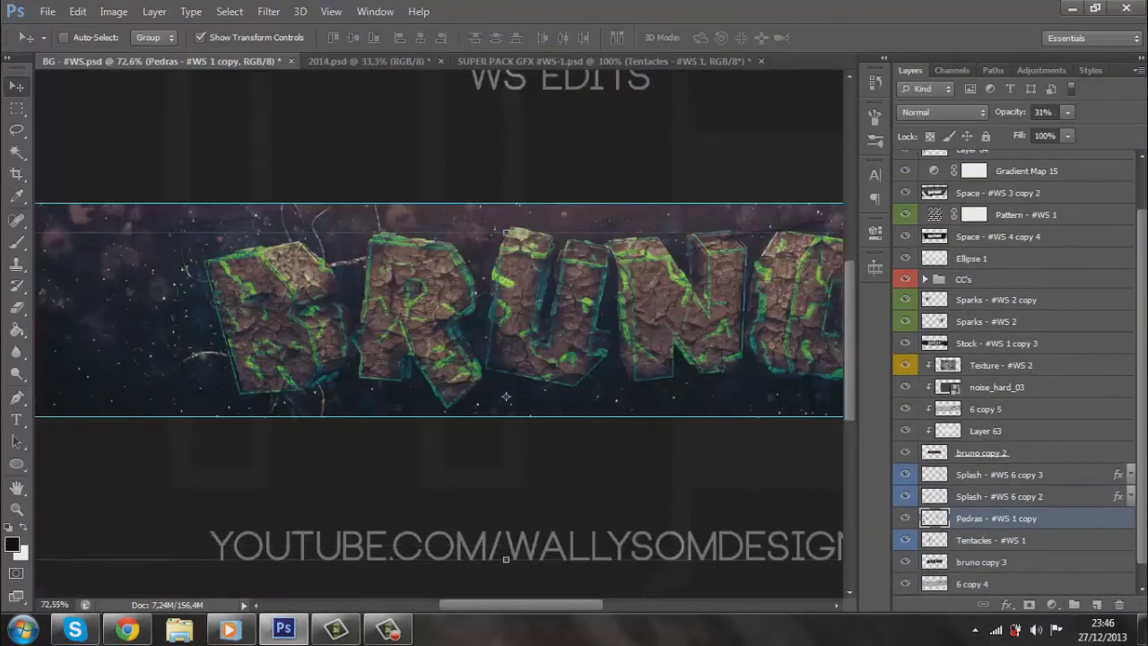
key("alt+bracketleft")
- Duplicate the tentacles layer and rotate the copy about 55° around BRUNO
key("ctrl+0")
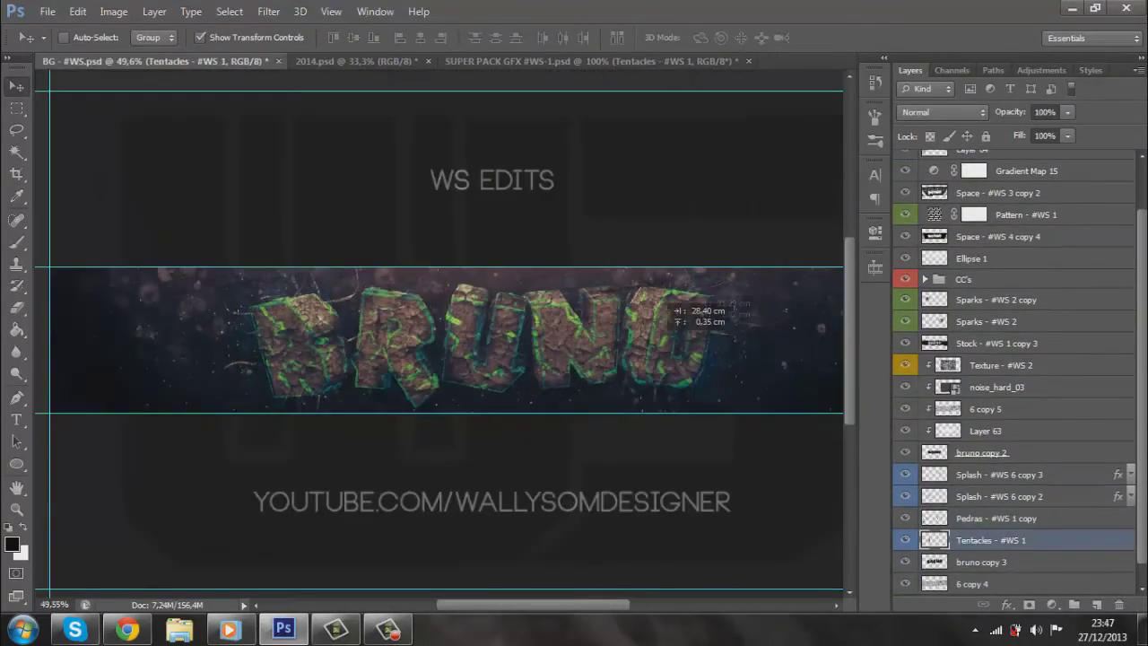
key("ctrl+j")
key("ctrl+t")
left_click_drag(717, 480, 695, 381)
key("Return")
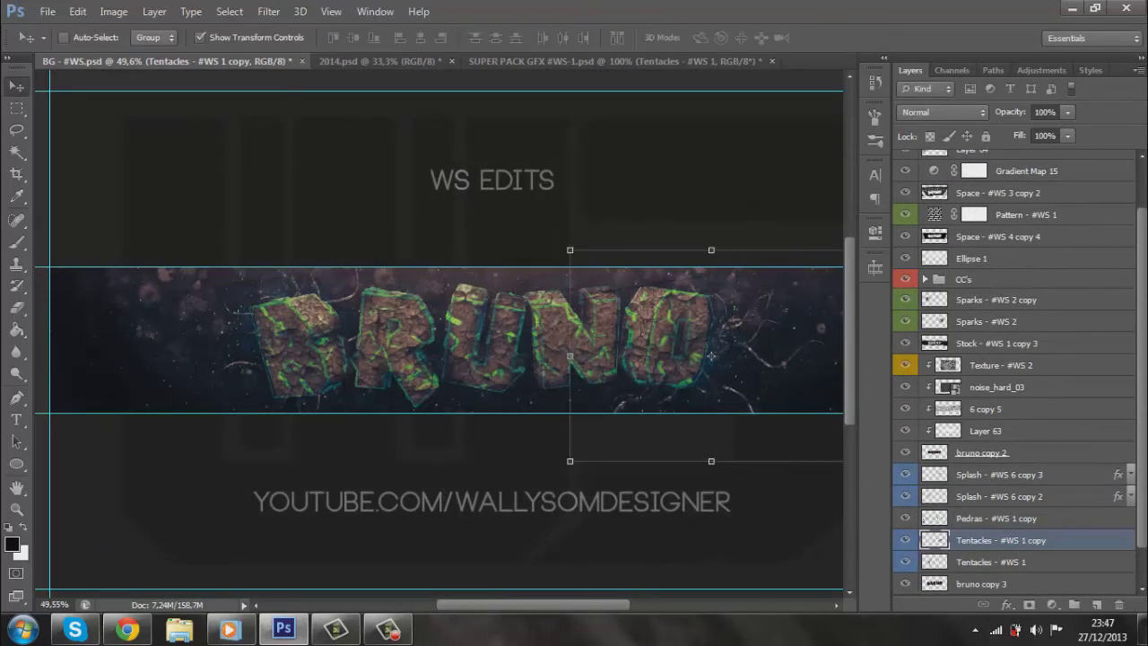
type("46")
key("ctrl+Tab")
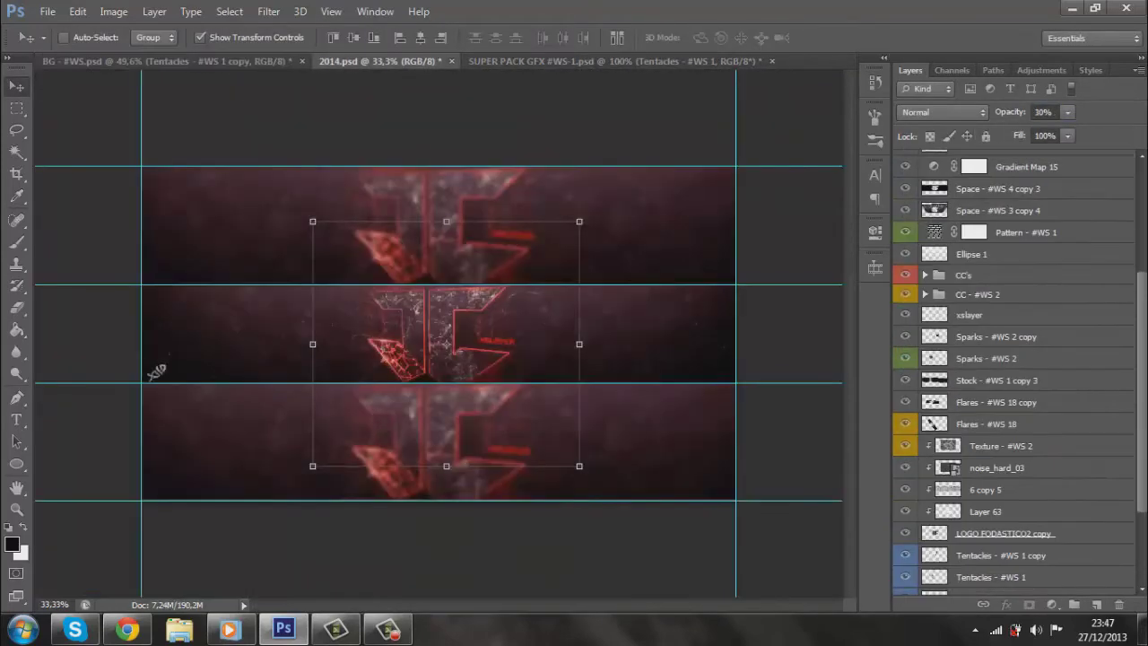
- Place the PNG - #WS 3 red crack layer from 2014.psd over the BRUNO letters
scroll(906, 429, "down", 3)
scroll(906, 462, "down", 2)
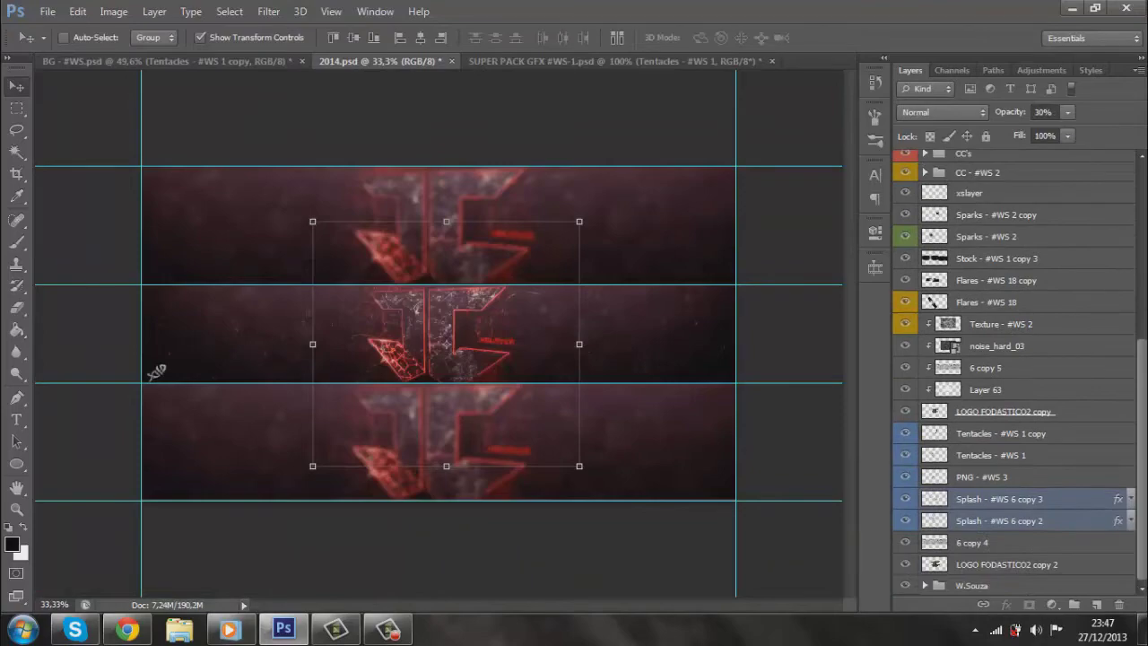
scroll(322, 355, "up", 5)
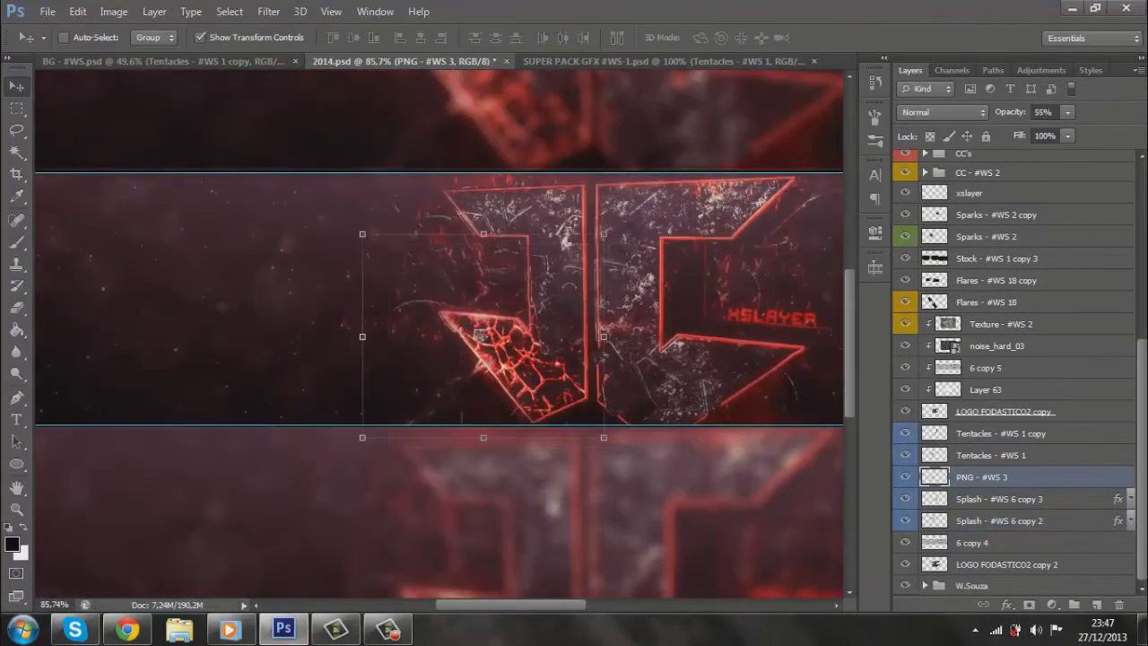
scroll(440, 332, "up", 3)
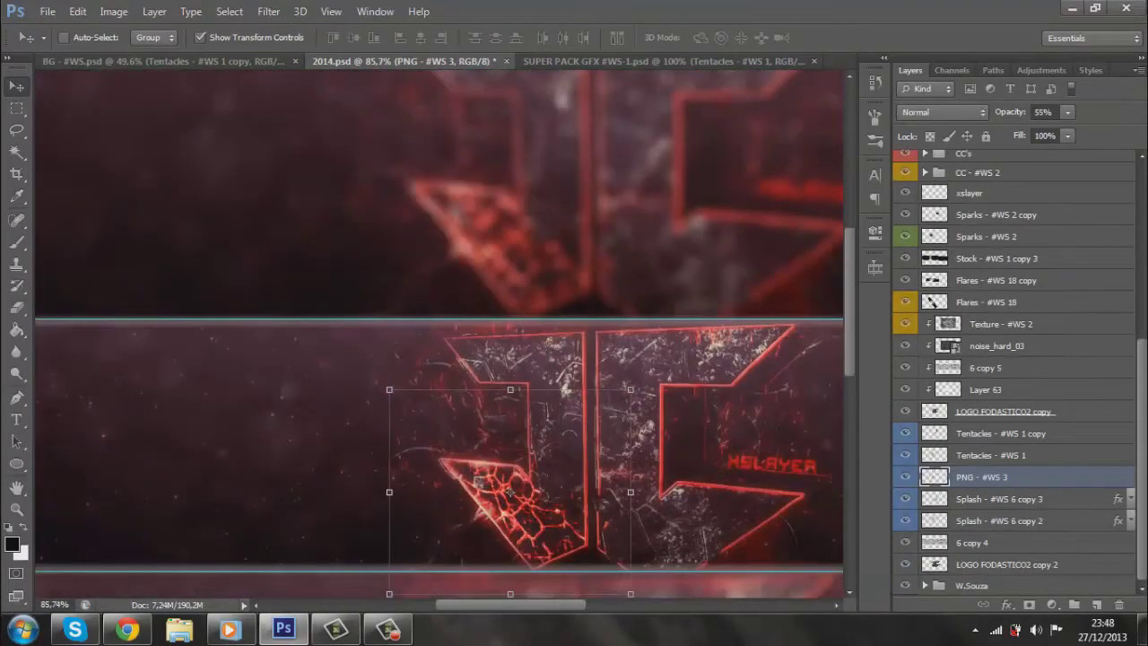
left_click_drag(440, 332, 333, 361)
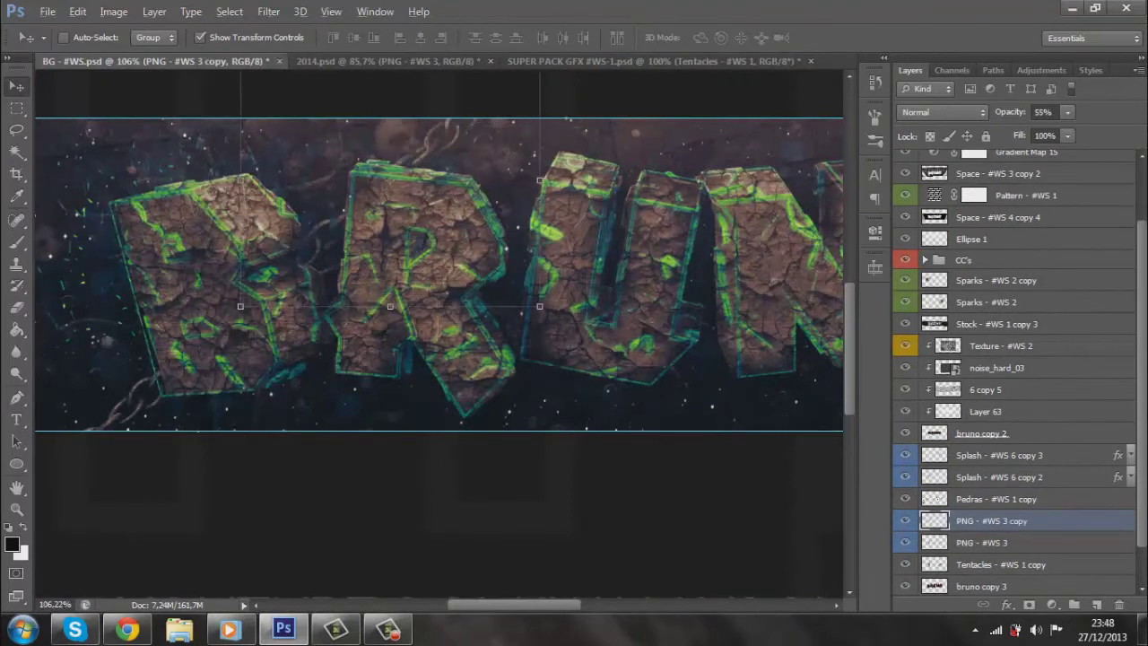
scroll(439, 276, "right", 5)
left_click_drag(420, 303, 670, 414)
key("Return")
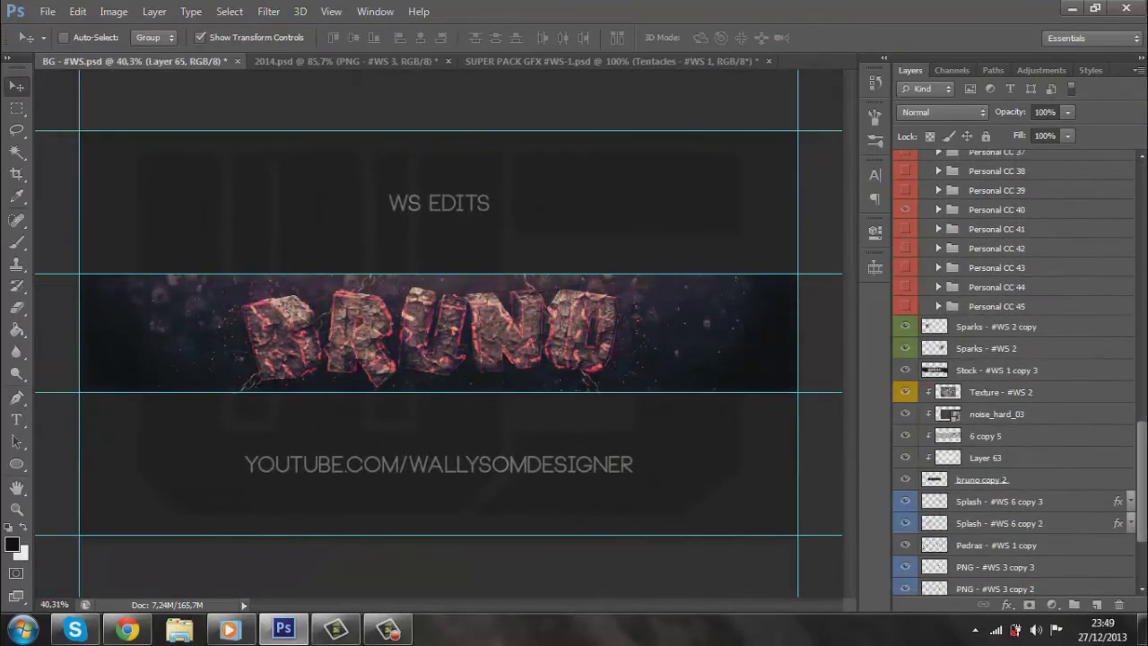
- Expand Personal CC 22 and inspect its Darkens gradient maps for the red-orange grade
scroll(1013, 368, "up", 5)
scroll(1014, 368, "up", 3)
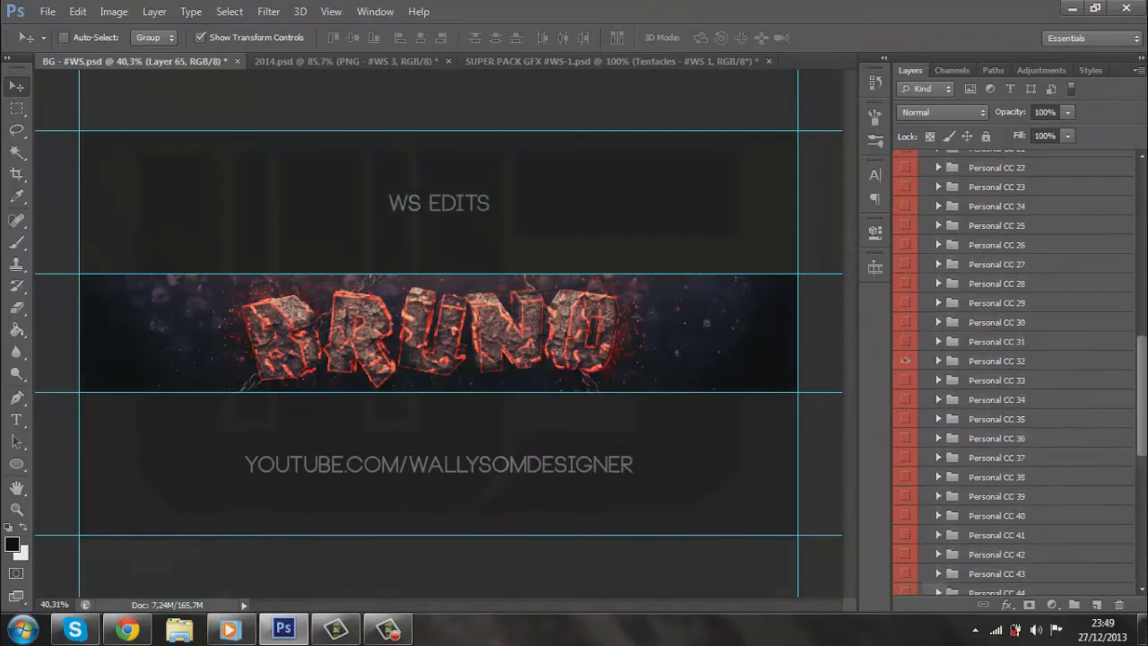
left_click(939, 167)
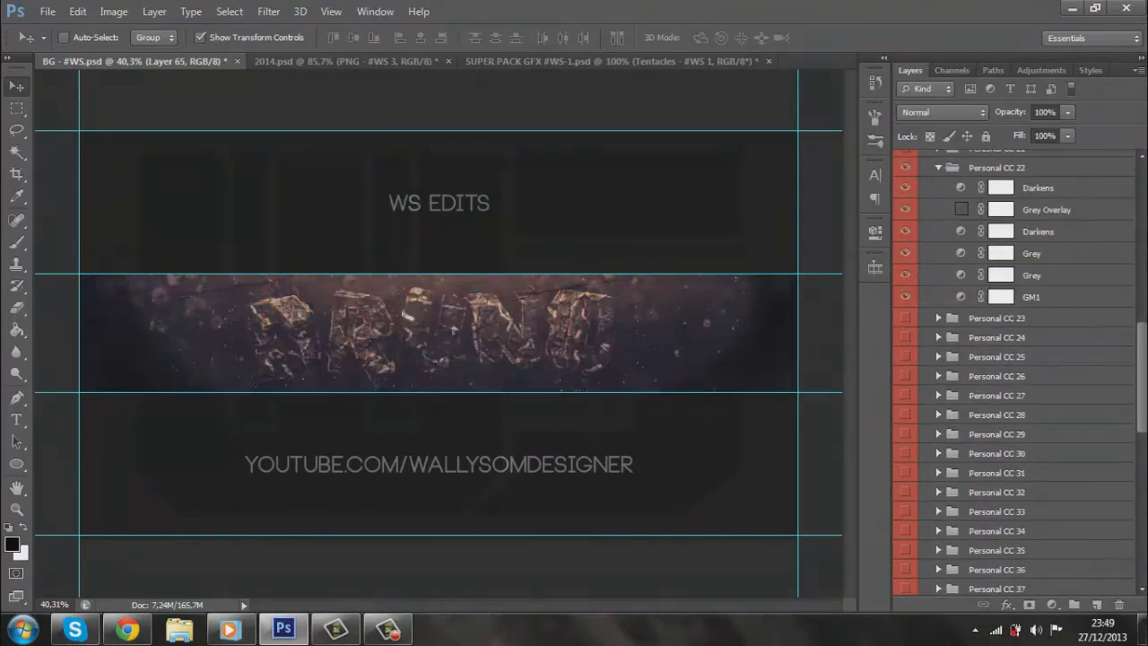
double_click(1000, 188)
left_click(1000, 231)
left_click(726, 276)
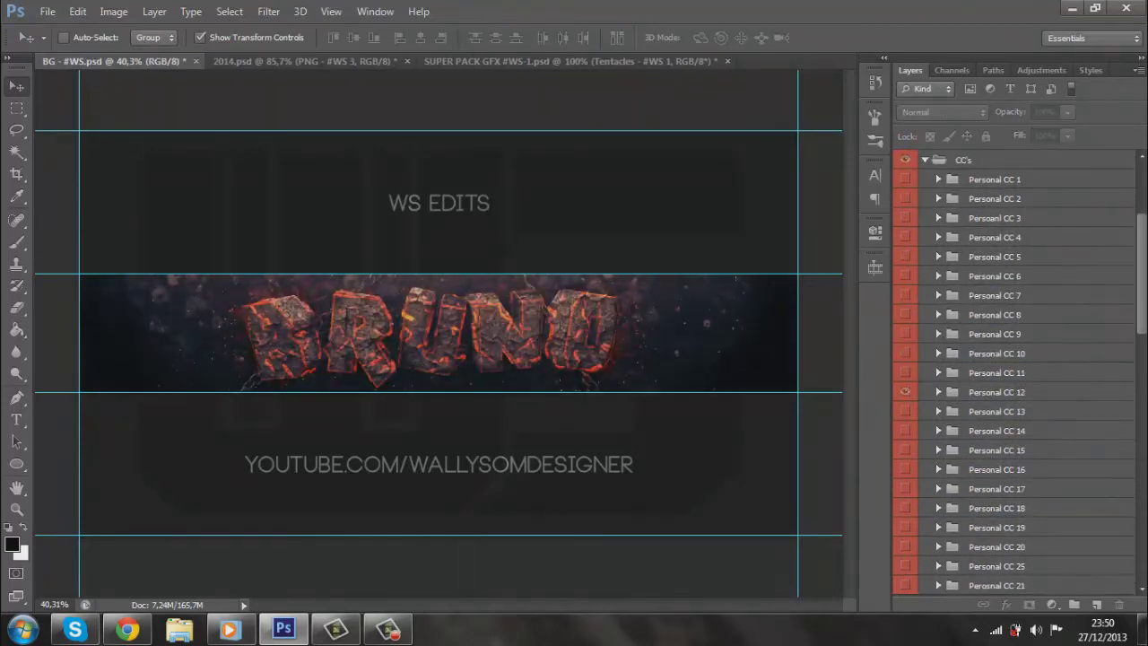
left_click(47, 10)
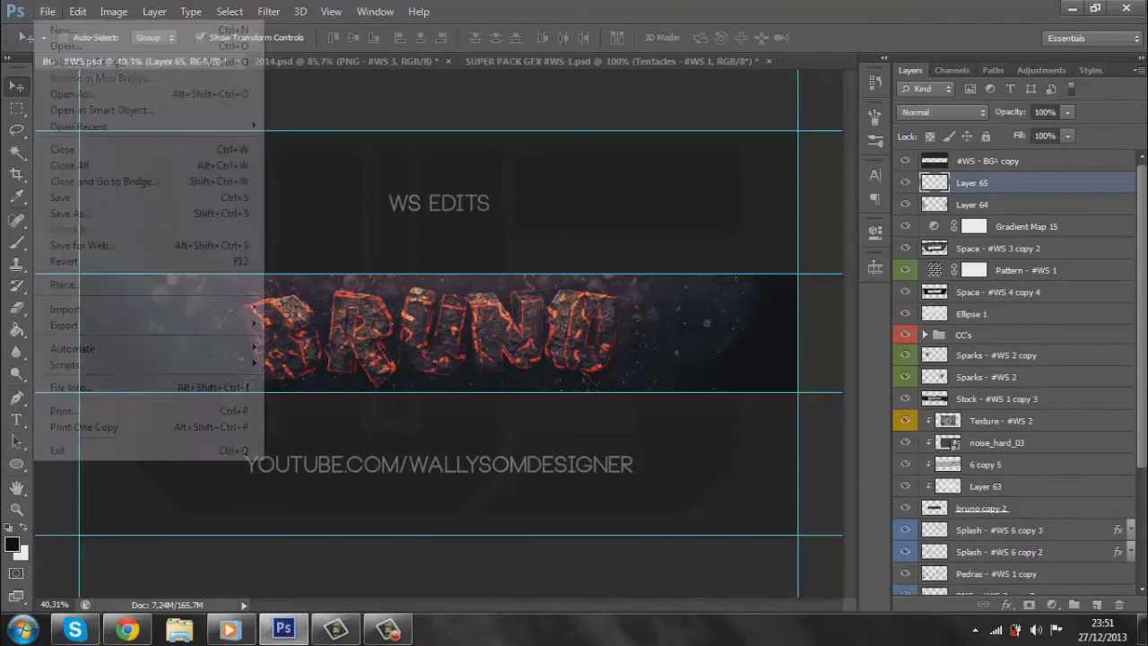
- Save the banner document
left_click(59, 197)
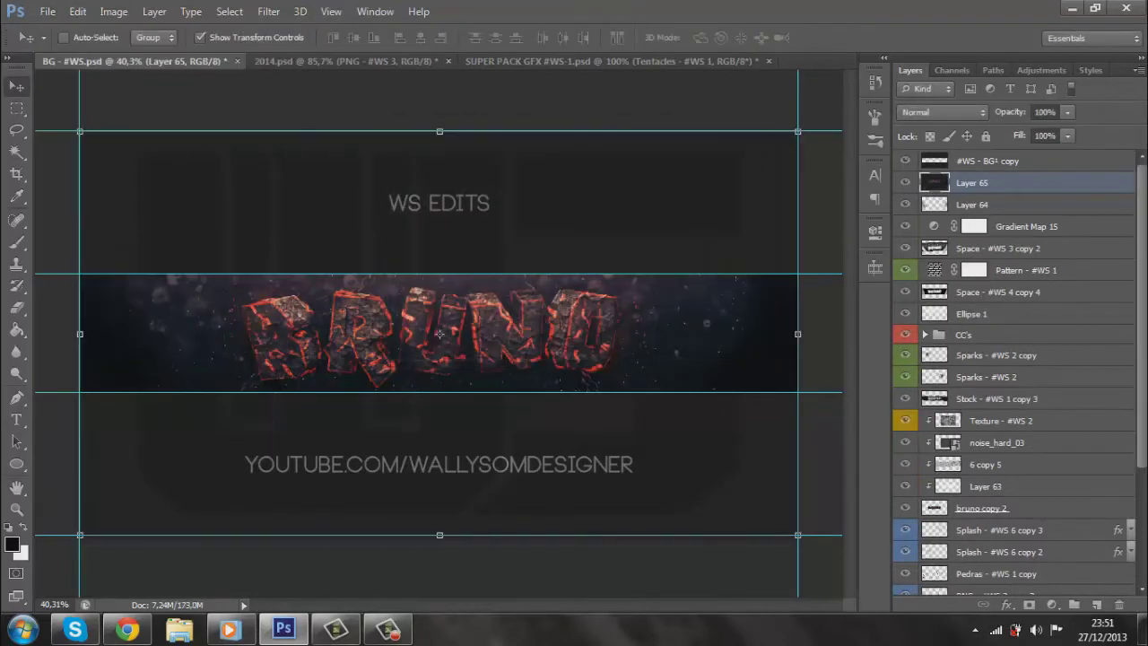
left_click(268, 10)
left_click(942, 111)
- Add a Gradient Map adjustment set to Soft Light with the Dark Spectrum preset
left_click(1051, 605)
left_click(1022, 579)
left_click(942, 111)
left_click(935, 344)
left_click(724, 276)
left_click(112, 260)
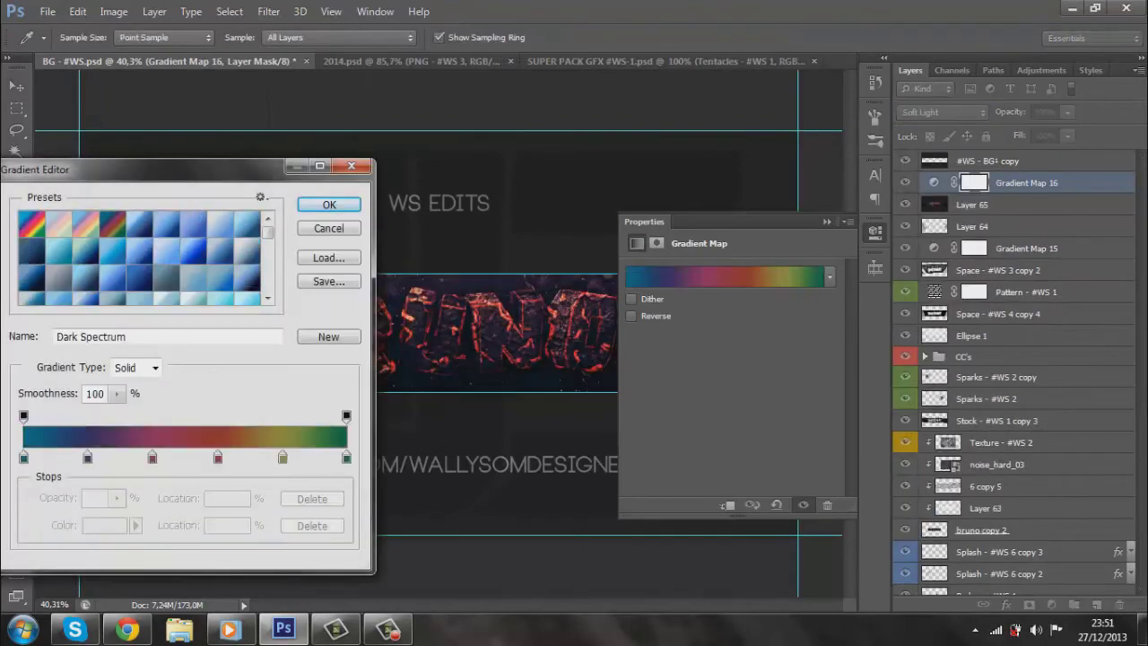
left_click(139, 265)
left_click(329, 205)
left_click(971, 205)
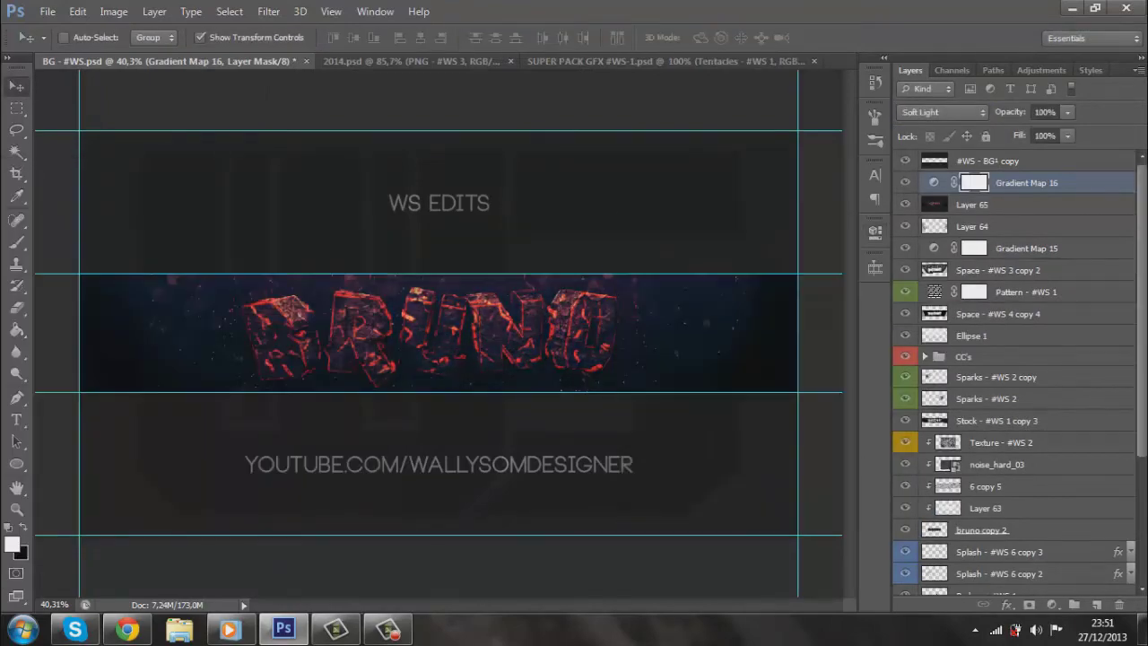
- Apply a Lens Blur to the merged Layer 65
left_click(269, 11)
left_click(520, 329)
key("Return")
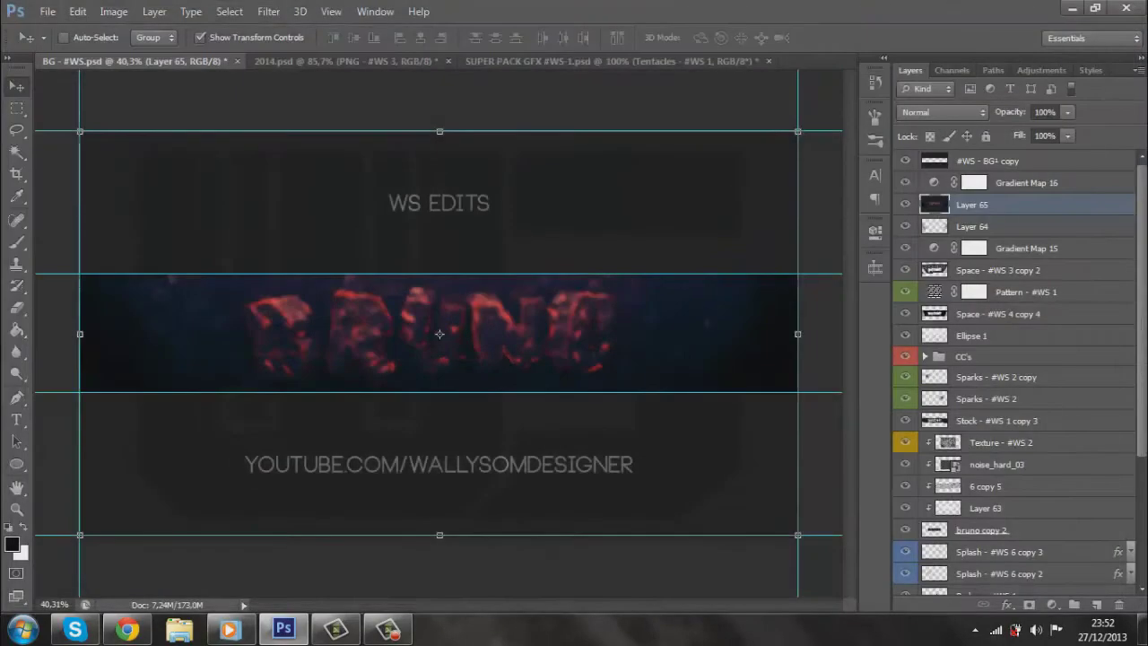
- Erase Layer 65's blur over the BRUNO letters, set it to 56%, and select Gradient Map 16
scroll(618, 278, "up", 5)
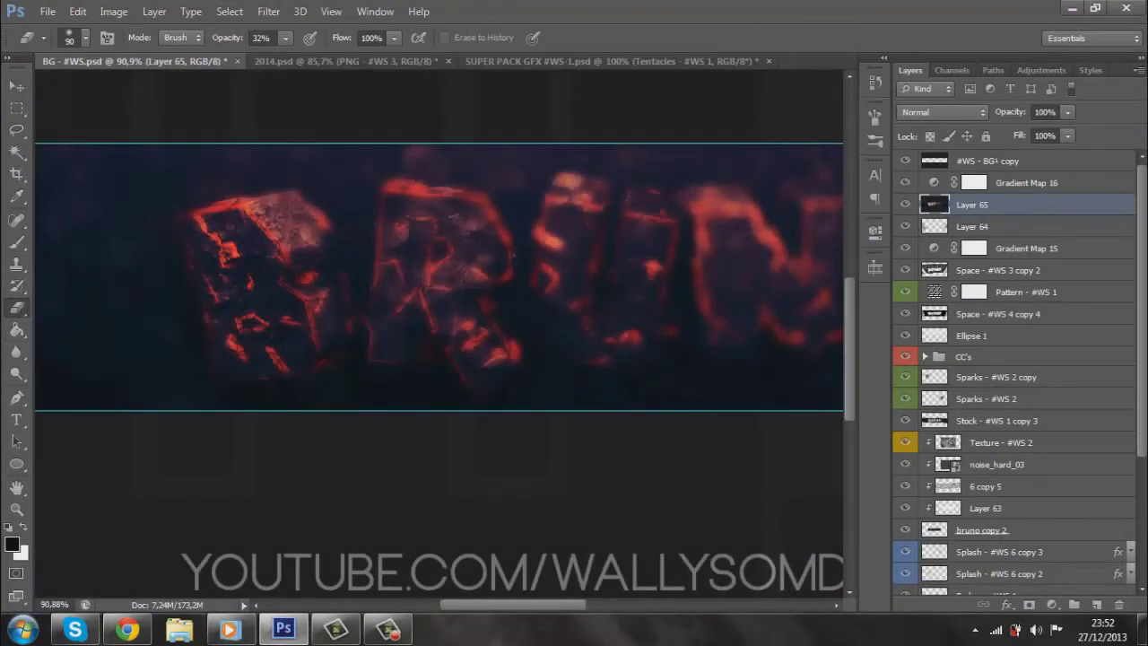
scroll(439, 276, "right", 3)
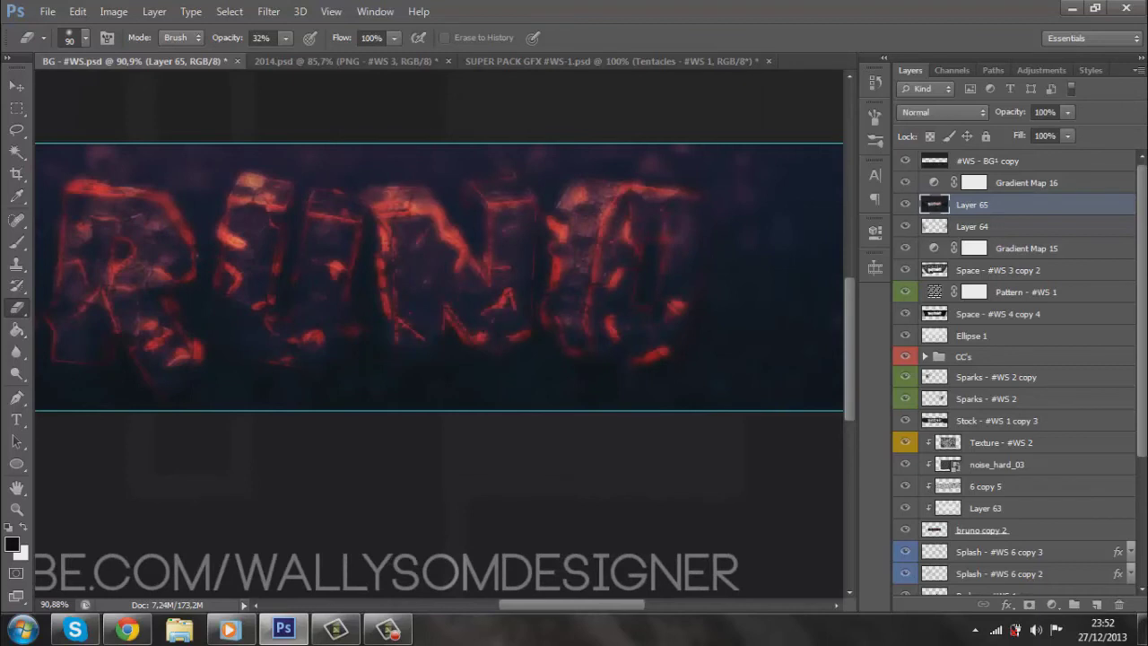
scroll(440, 332, "down", 3)
scroll(439, 332, "down", 2)
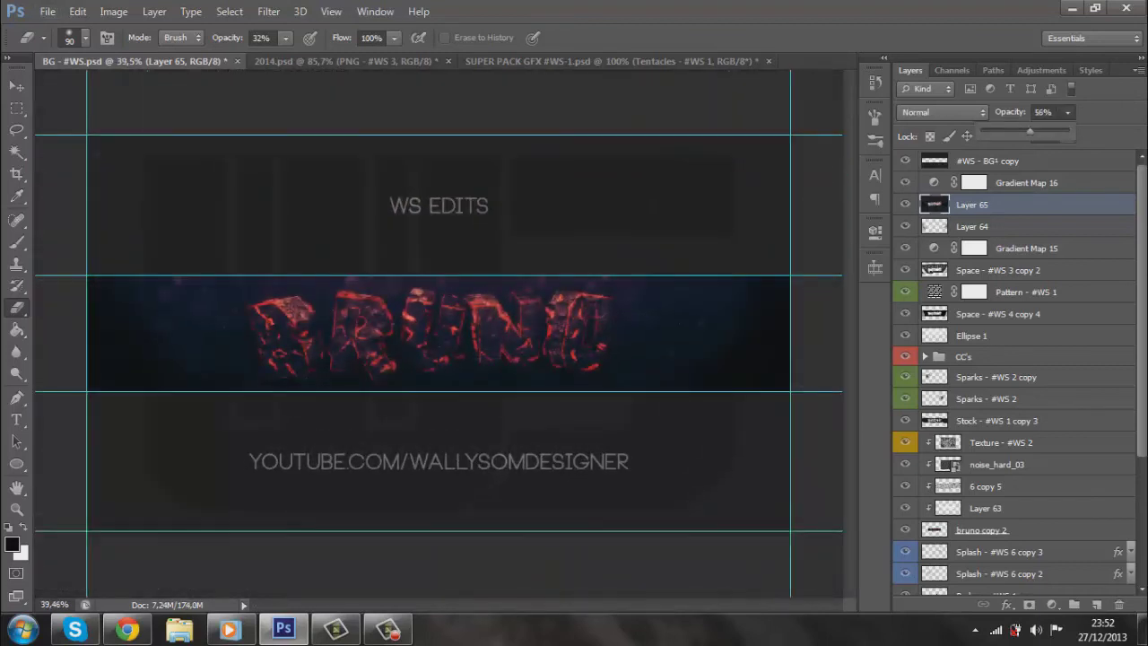
key("v")
key("alt+bracketright")
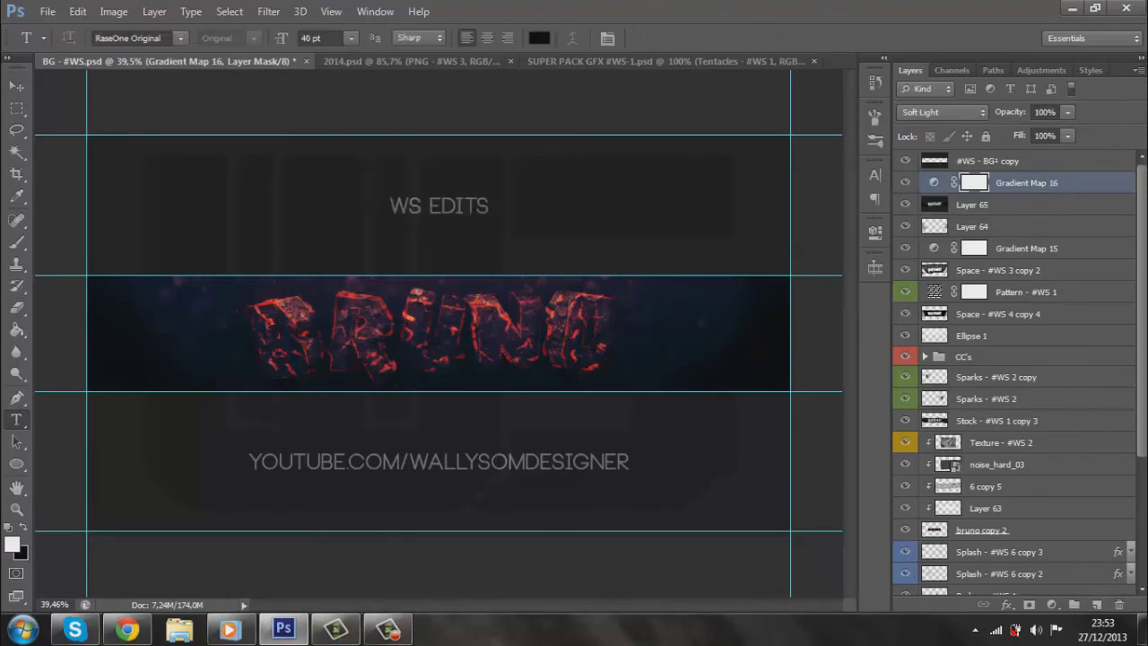
- Type the 'xhd' signature at the banner's left with a gradient-overlay style
left_click(108, 362)
left_click(1091, 70)
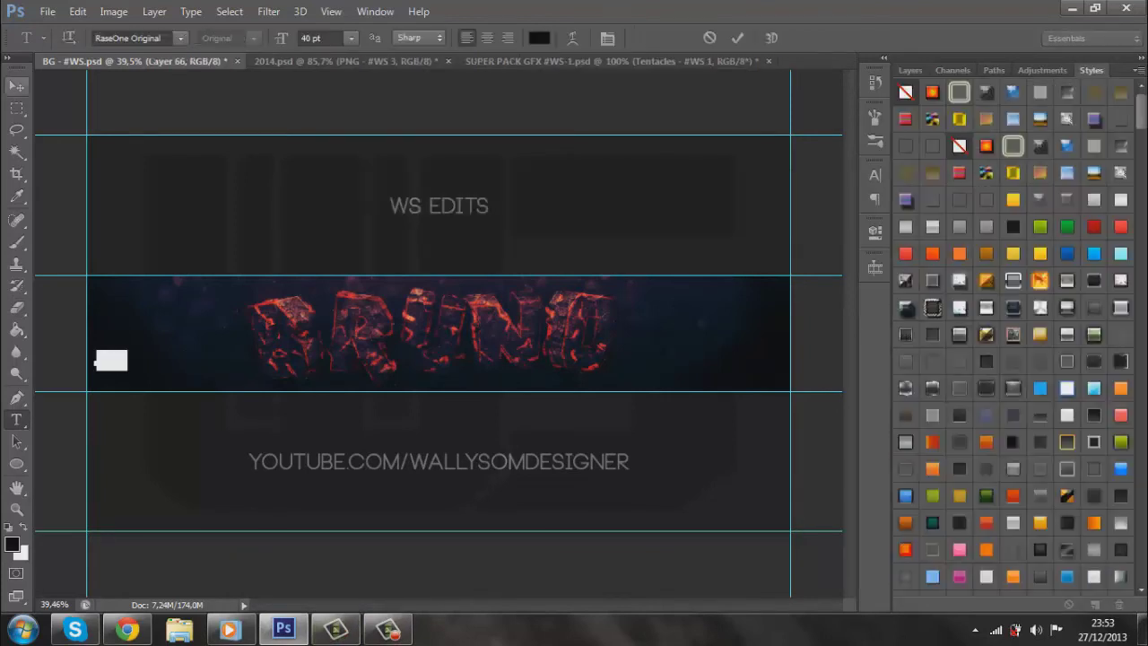
right_click(906, 440)
key("Escape")
- Rotate the xhd signature to about -23.78°
scroll(111, 358, "up", 5)
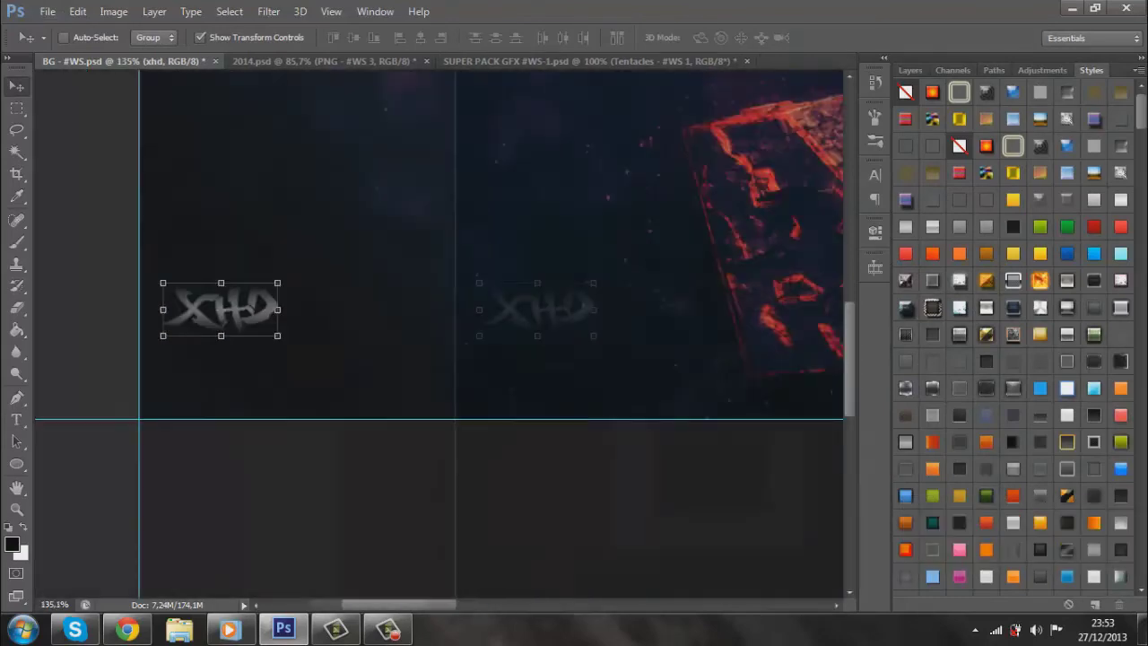
left_click_drag(376, 354, 408, 325)
key("F7")
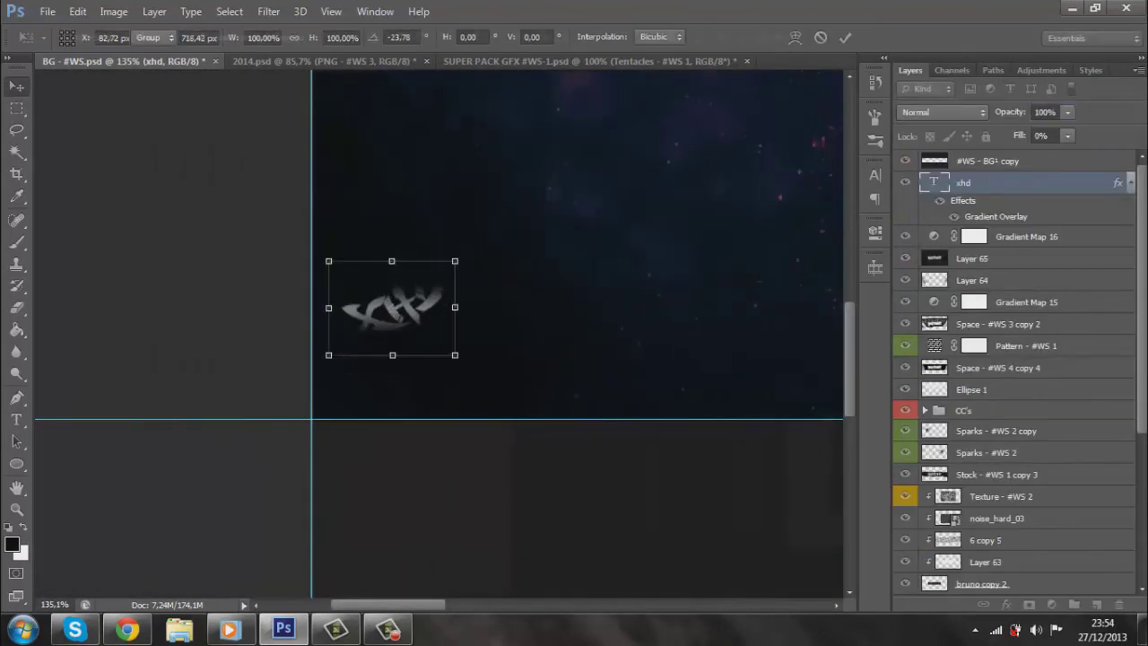
scroll(111, 359, "down", 5)
key("Return")
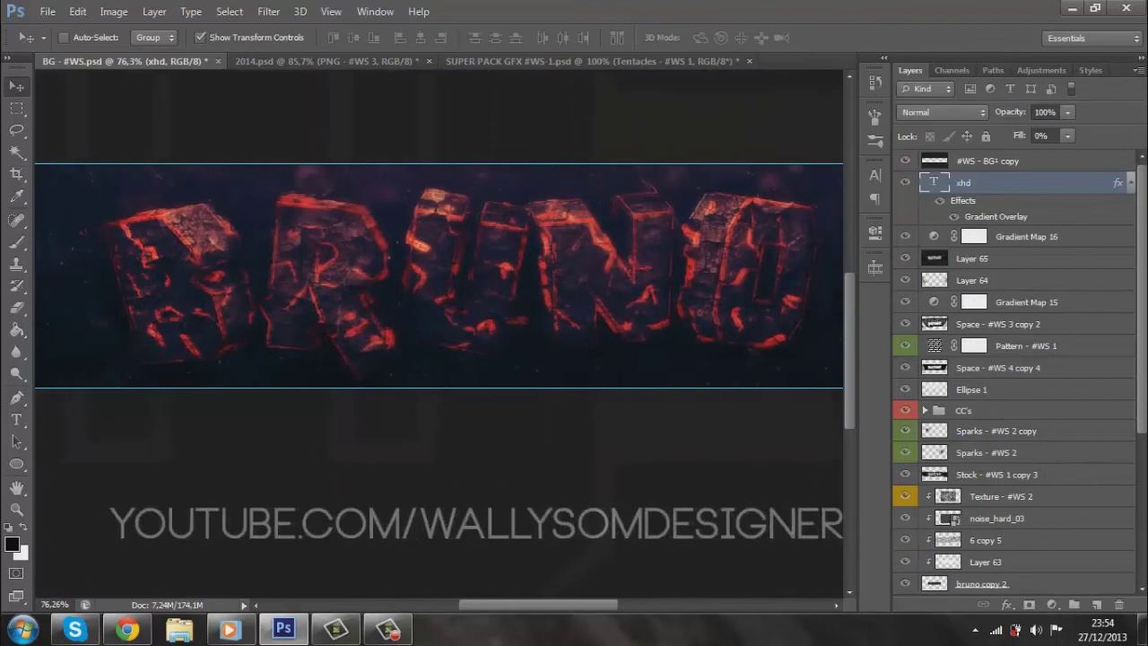
scroll(439, 359, "right", 5)
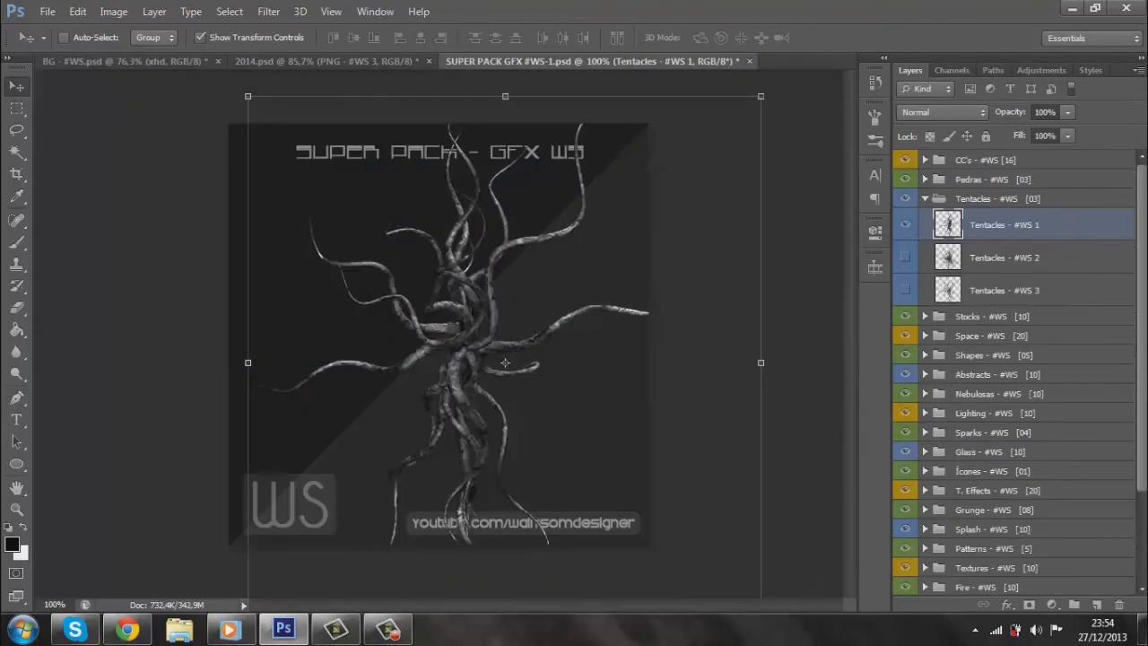
- Copy another Sparks - #WS 2 layer from SUPER PACK GFX into the banner and save it
left_click(592, 60)
left_click_drag(505, 362, 504, 210)
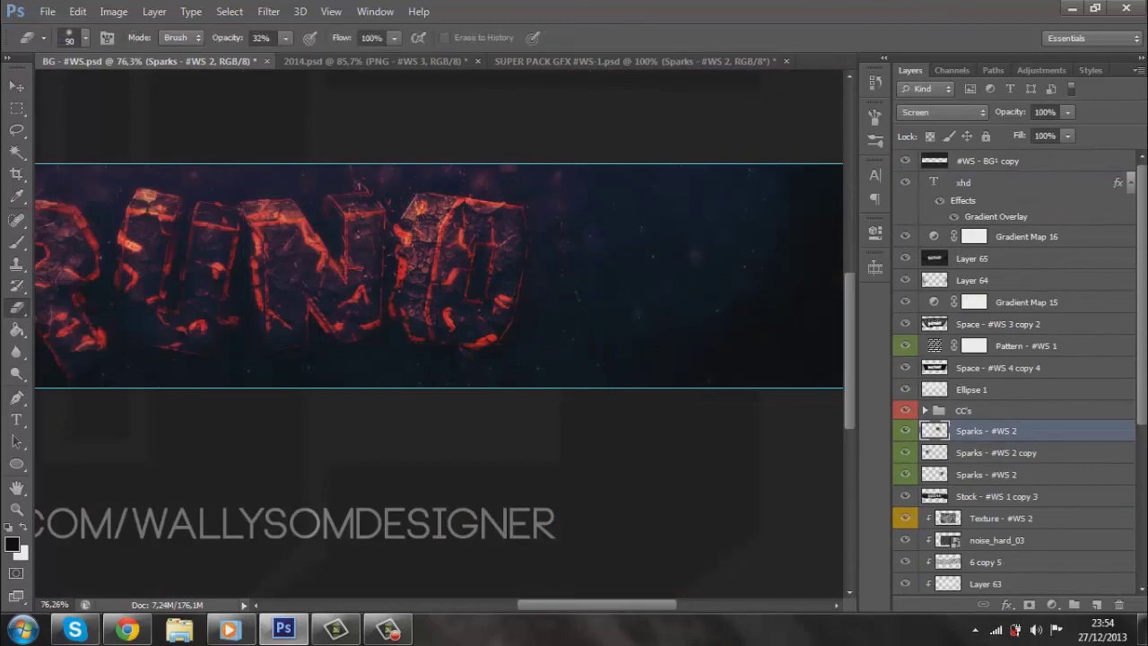
scroll(415, 269, "down", 3)
left_click(47, 11)
left_click(41, 207)
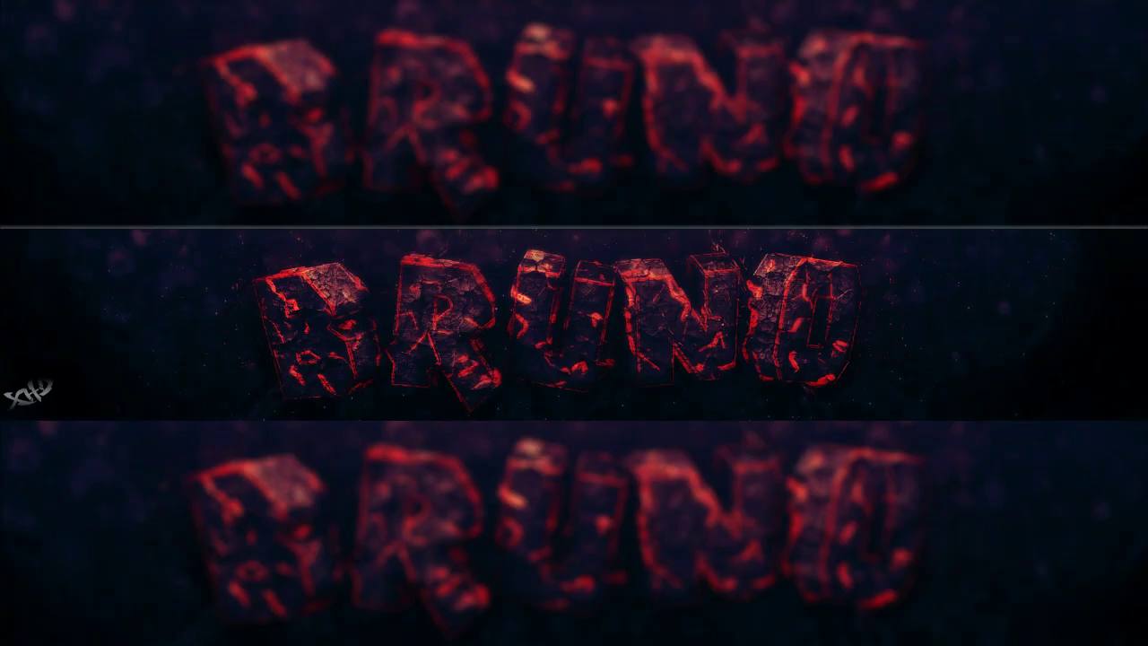